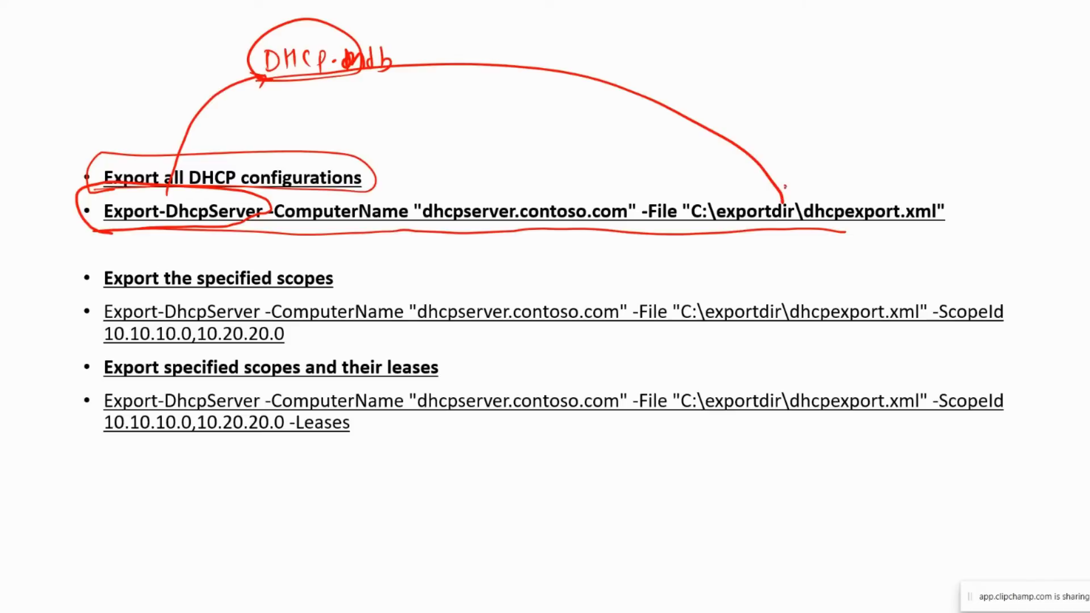
Step: Finish the arrowhead at the export file path and sketch a small box with an arrow leading to it from DHCP.mdb
left_click_drag(785, 187, 764, 189)
left_click_drag(90, 44, 91, 78)
mouse_move(87, 43)
left_mouse_down()
mouse_move(127, 33)
mouse_move(86, 84)
left_mouse_up()
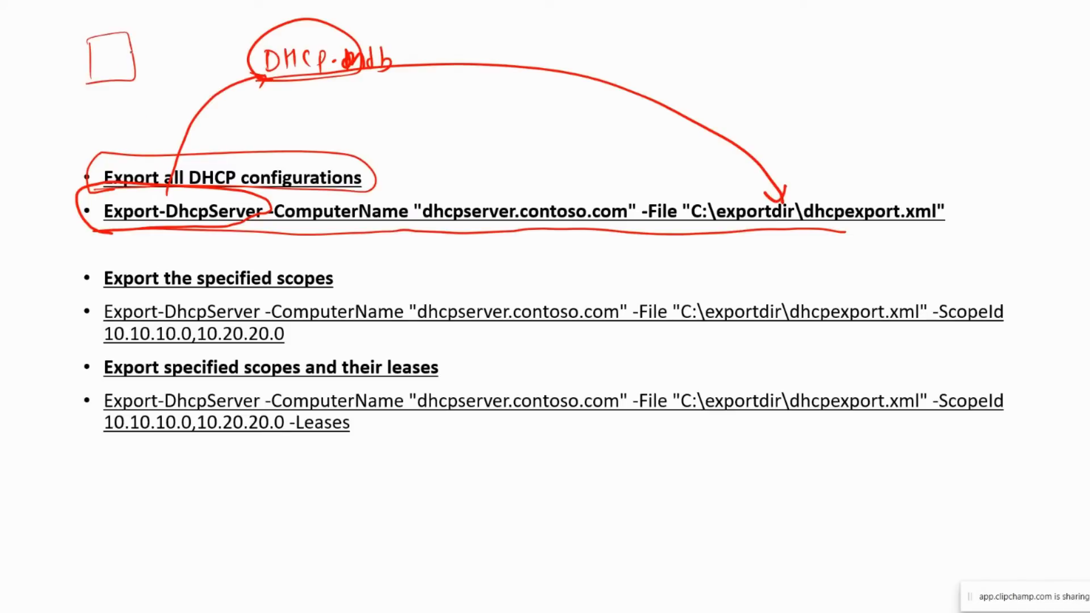
left_click_drag(238, 34, 110, 52)
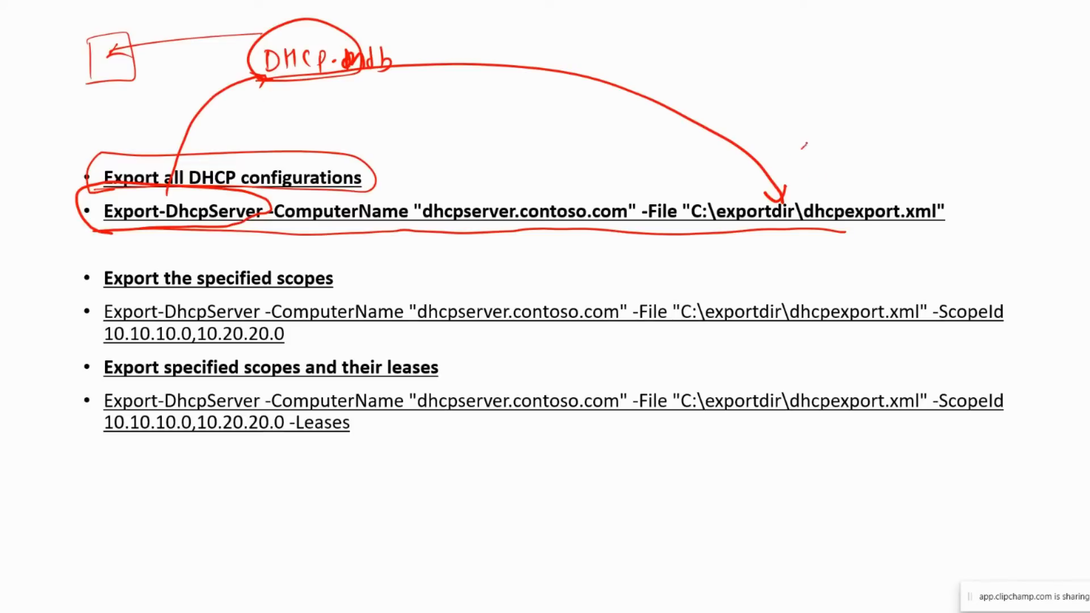
Step: Handwrite "Copy" above the export file path and mark it with a curved underline
left_click_drag(806, 145, 795, 171)
left_click_drag(808, 160, 819, 181)
left_click_drag(821, 160, 845, 166)
left_click_drag(853, 160, 805, 192)
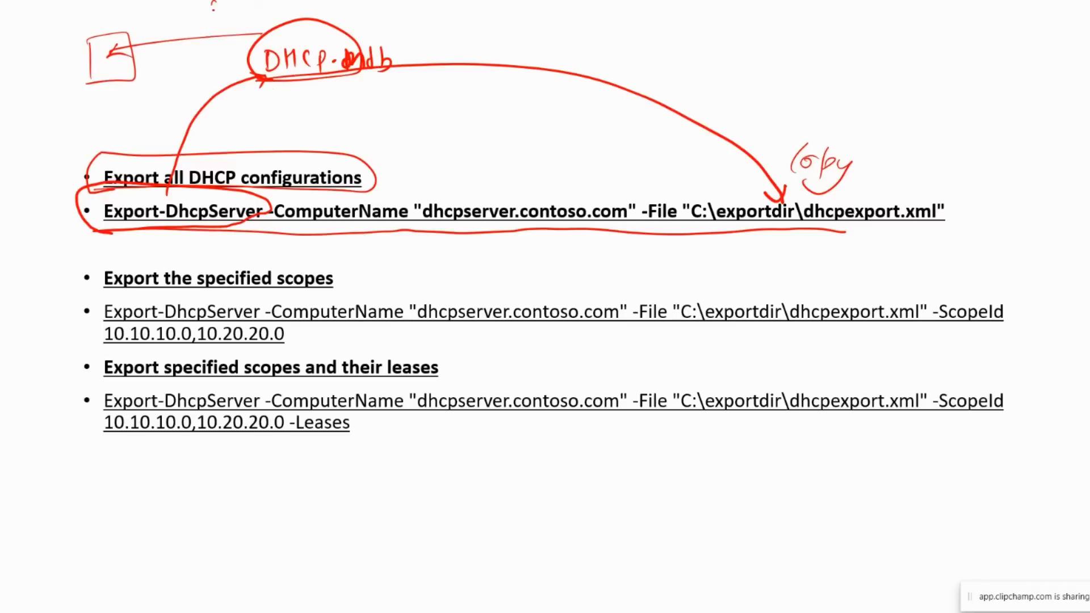
Step: Handwrite and circle a System32 label above DHCP.mdb, and draw a second arrow from DHCP.mdb to the export path
left_click_drag(215, 4, 212, 29)
left_click_drag(224, 19, 230, 34)
left_click_drag(255, 13, 243, 29)
mouse_move(202, 51)
left_mouse_down()
mouse_move(356, 29)
mouse_move(187, 44)
left_mouse_up()
mouse_move(397, 66)
left_mouse_down()
mouse_move(475, 72)
mouse_move(806, 245)
mouse_move(791, 216)
left_mouse_up()
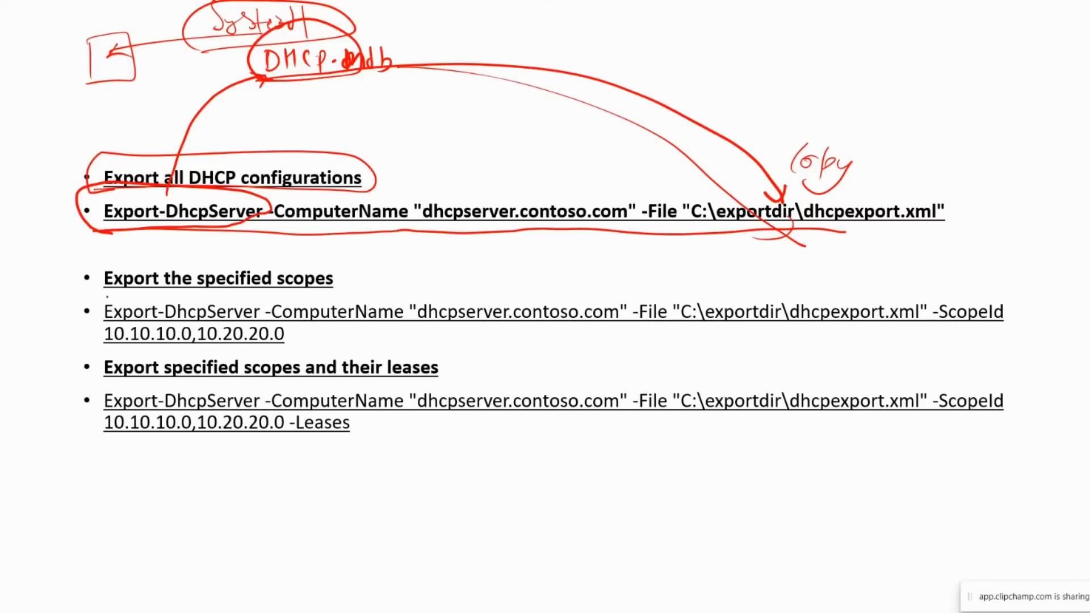
Step: Circle the "Export the specified scopes" heading and underline its command, file path and scope IDs 10.10.10.0,10.20.20.0
mouse_move(104, 291)
left_mouse_down()
mouse_move(289, 297)
mouse_move(259, 250)
mouse_move(102, 257)
left_mouse_up()
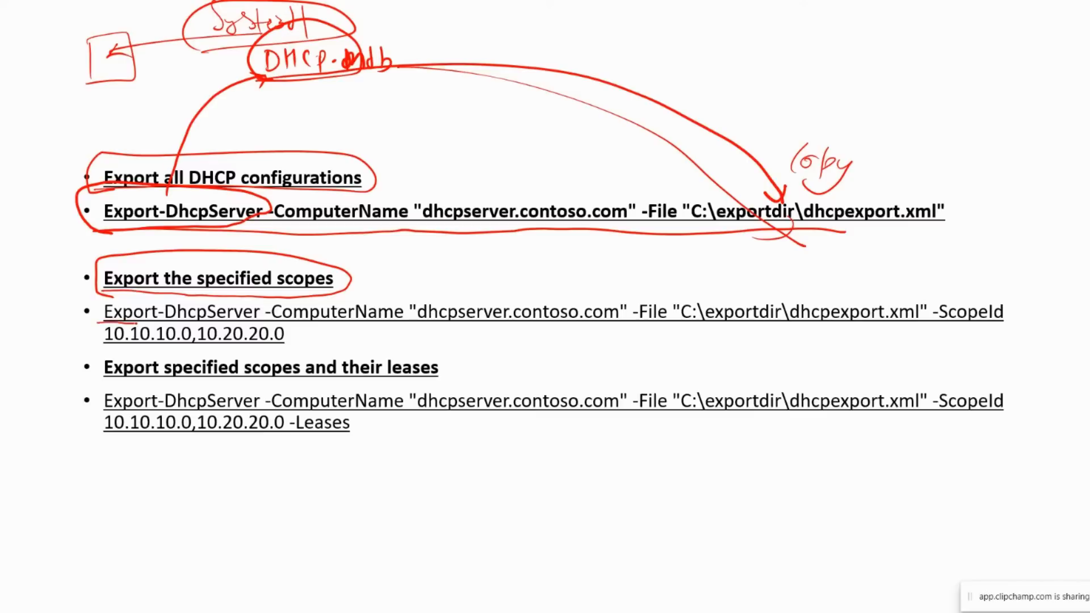
left_click_drag(136, 323, 190, 324)
left_click_drag(264, 345, 302, 332)
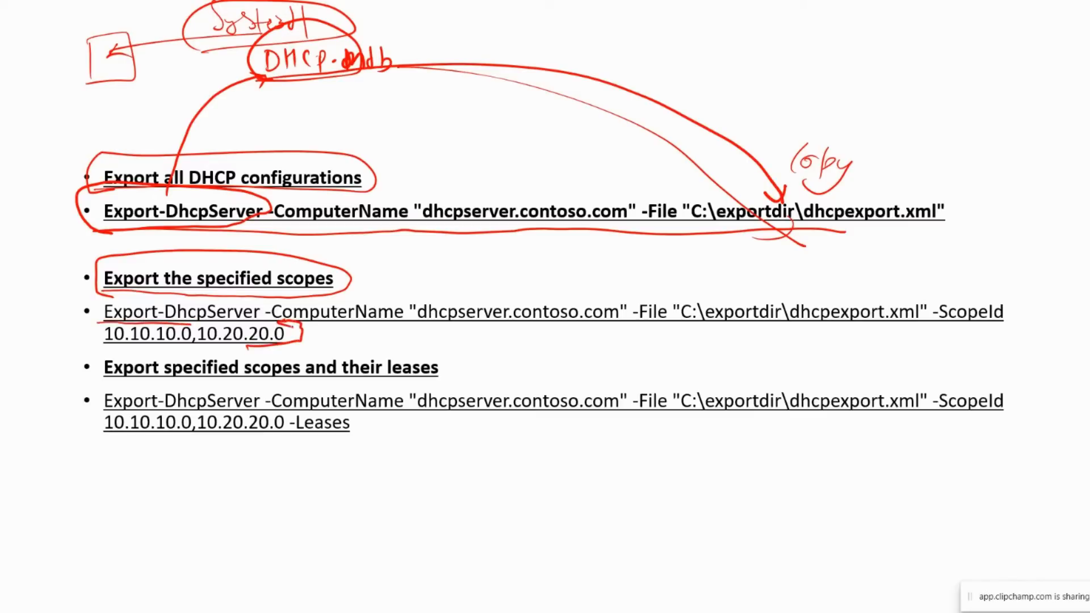
mouse_move(670, 323)
left_mouse_down()
mouse_move(938, 335)
mouse_move(996, 326)
left_mouse_up()
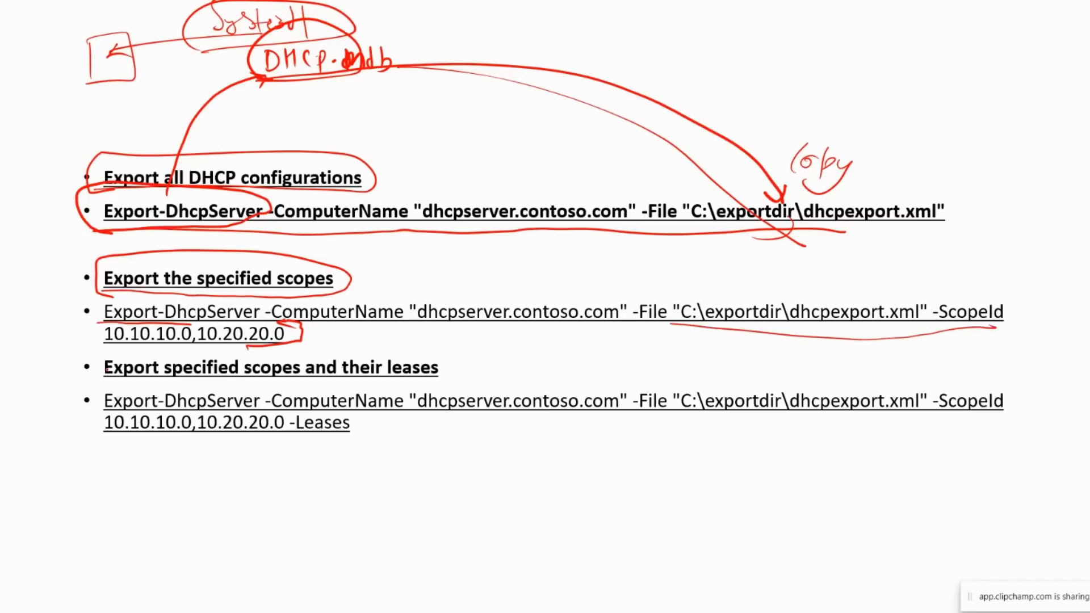
left_click_drag(126, 342, 232, 341)
left_click_drag(67, 372, 193, 341)
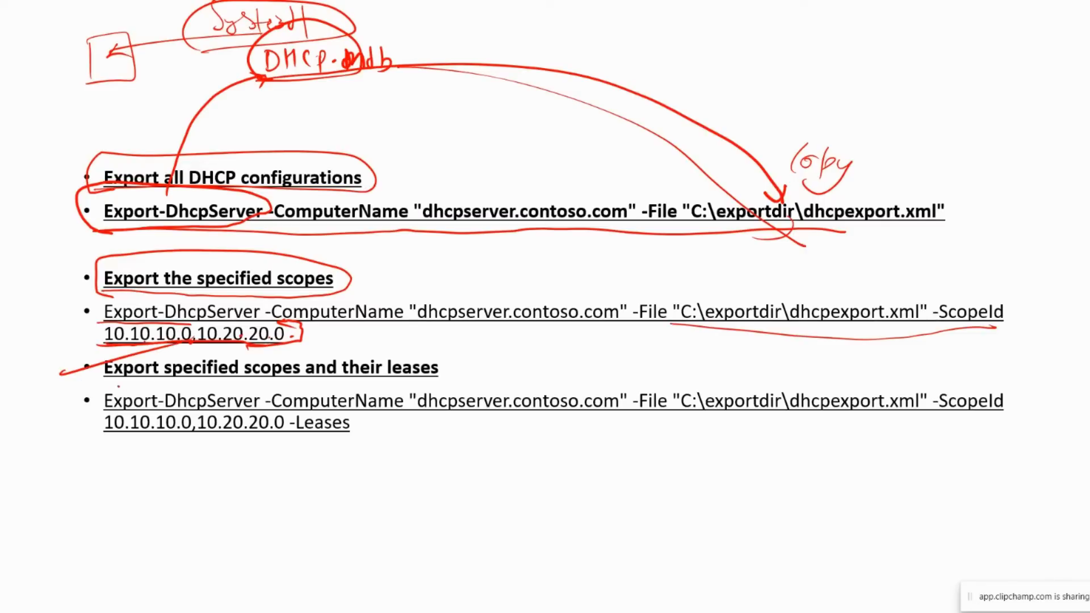
Step: Underline the "Export specified scopes and their leases" heading and -Leases parameter, and end the slide show keeping the ink annotations
left_click_drag(105, 383, 436, 380)
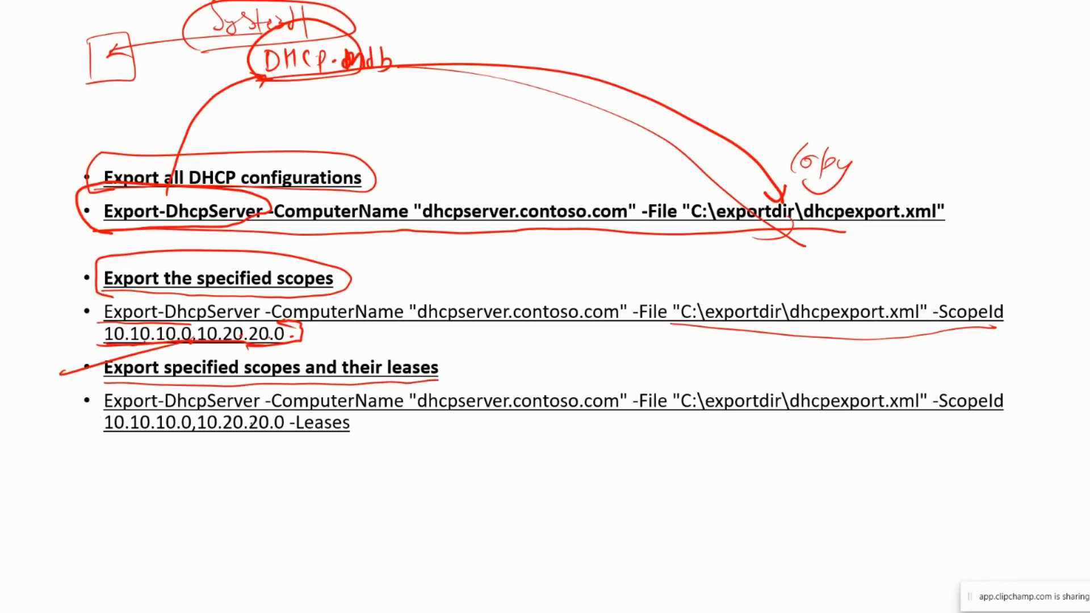
left_click_drag(294, 440, 368, 440)
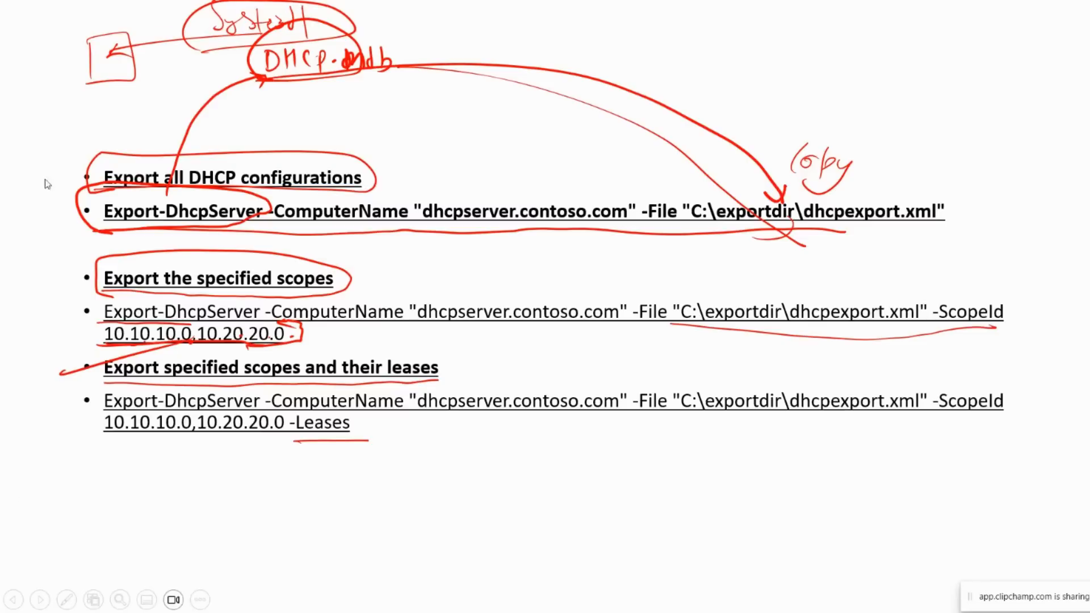
key("Escape")
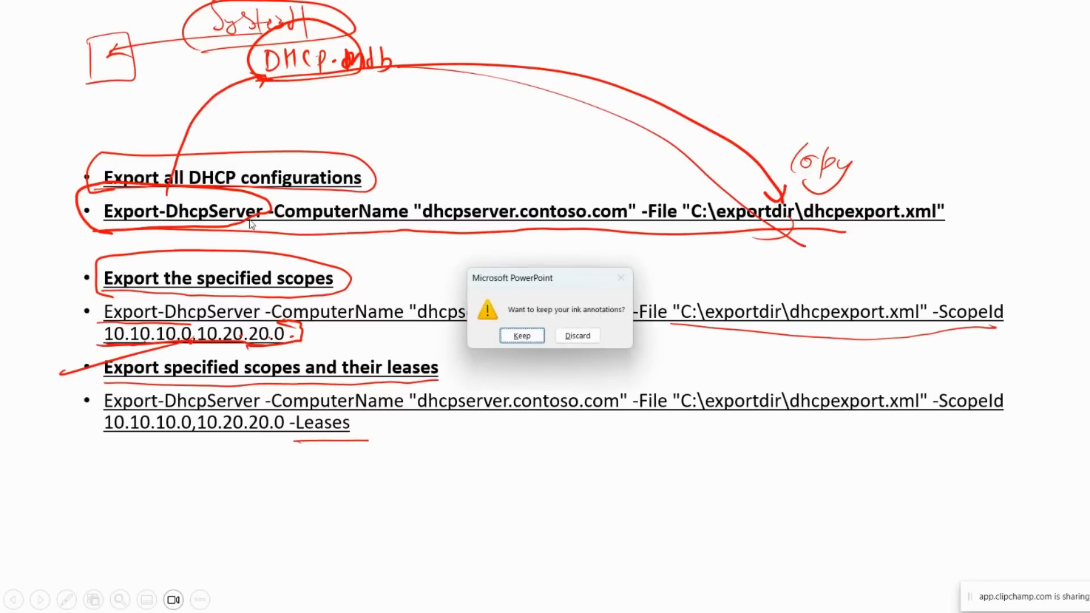
key("Return")
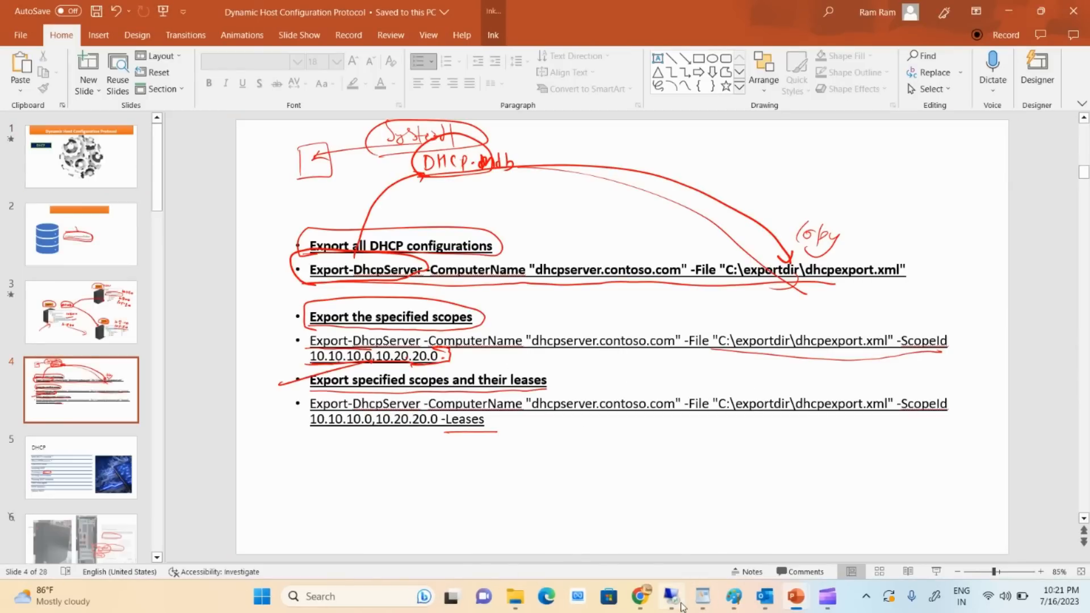
Step: Switch to the Remote Desktop session, minimize the nested 10.2.0.5 session and close the old PowerShell window
left_click(681, 605)
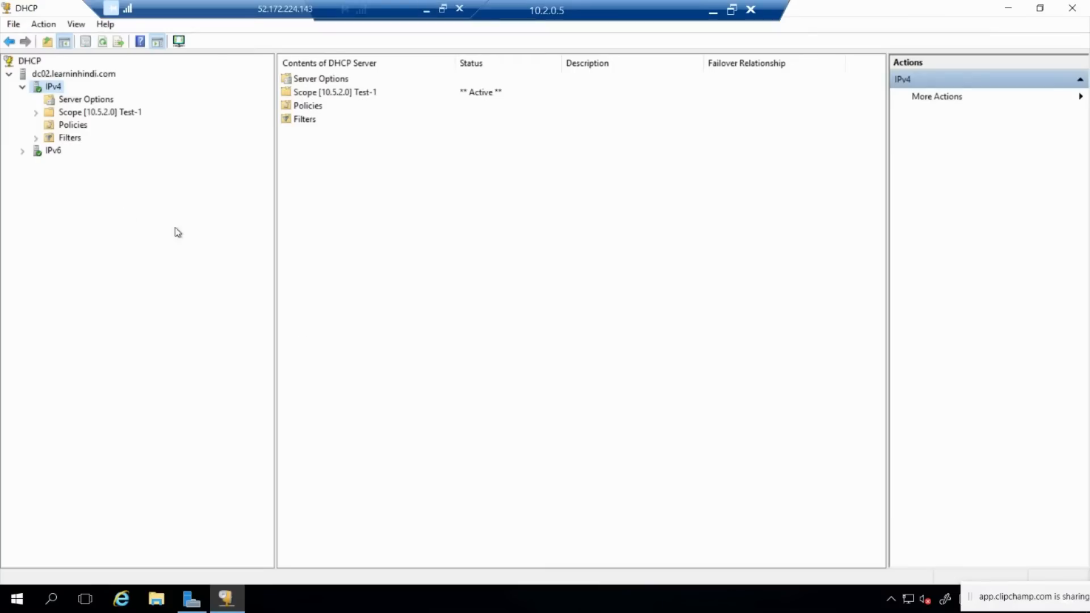
left_click(714, 9)
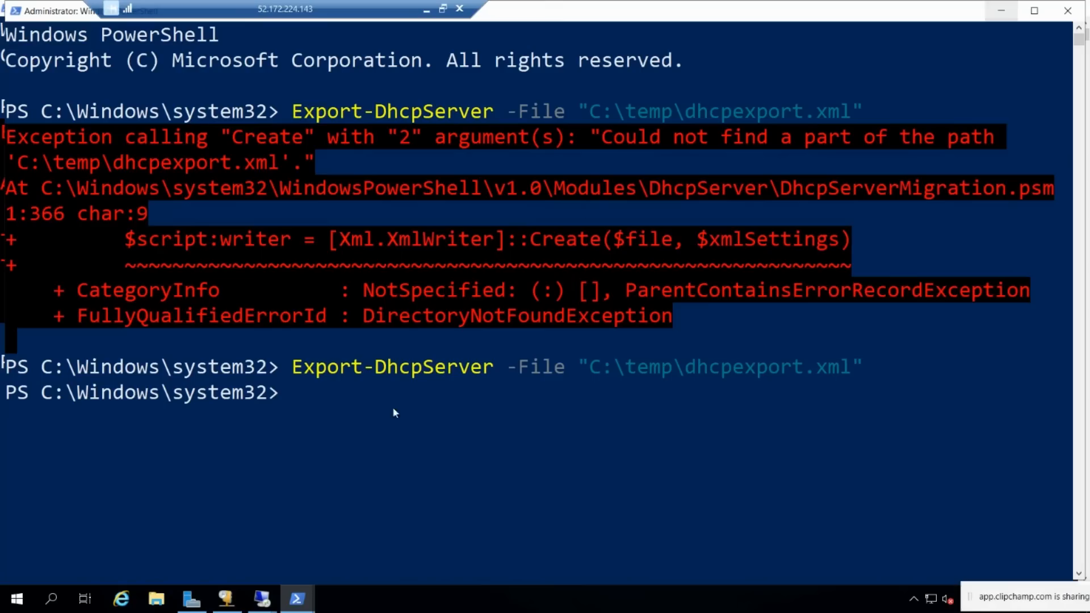
left_click(299, 598)
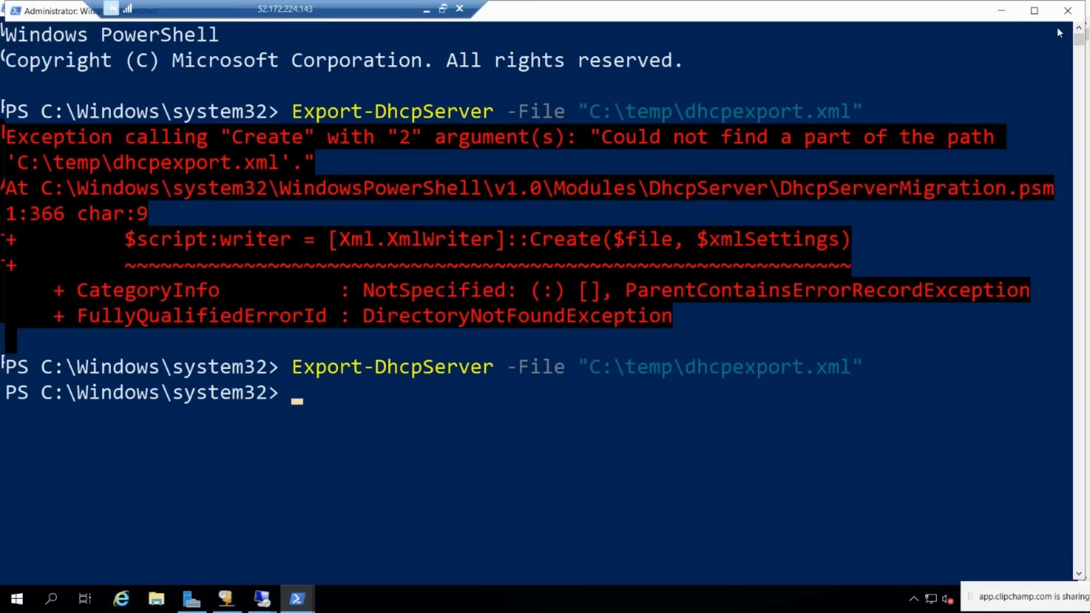
left_click(1067, 10)
left_click(1071, 8)
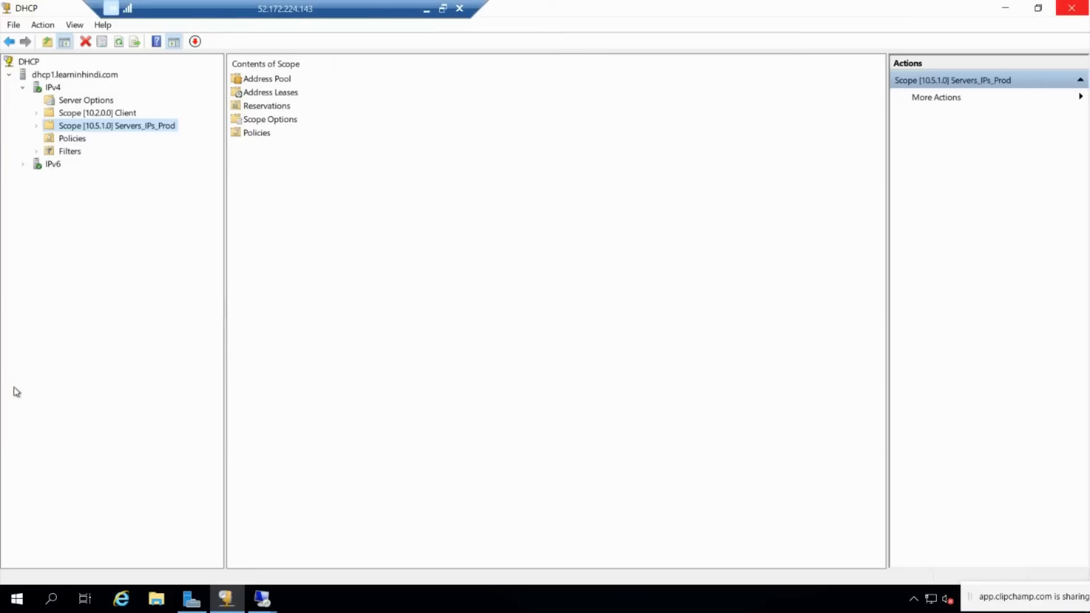
Step: Search for PowerShell on the server and launch Windows PowerShell as administrator, allowing it to make changes
left_click(17, 598)
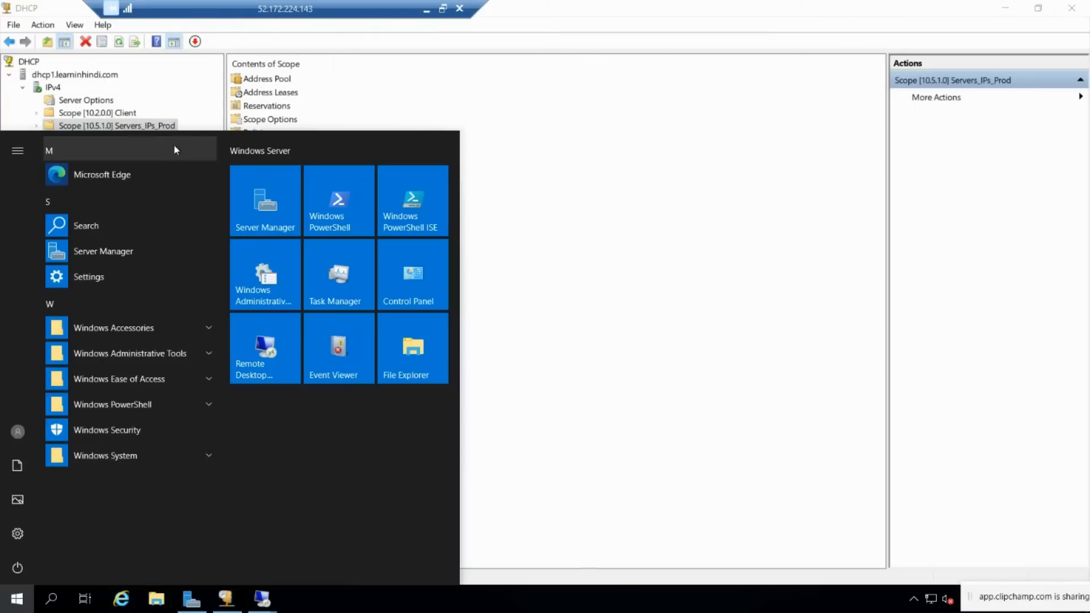
type("c")
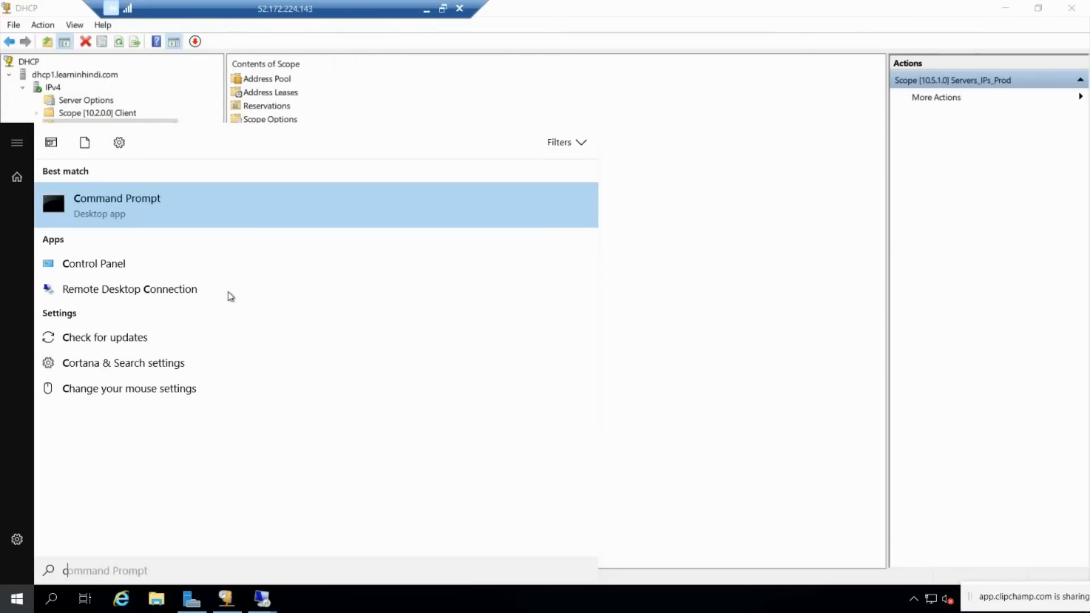
key("BackSpace")
type("power")
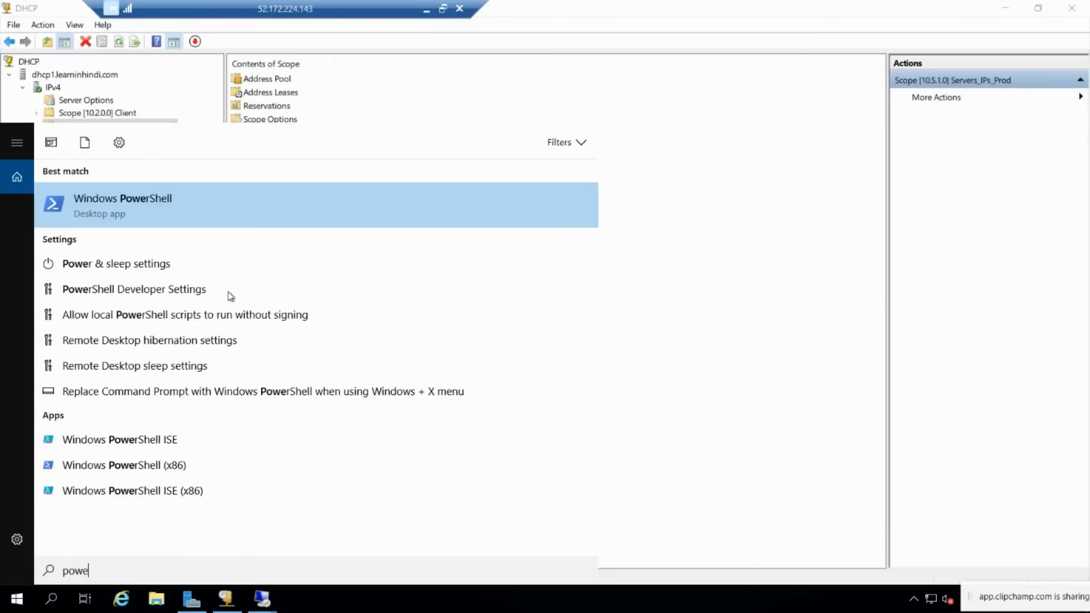
right_click(138, 217)
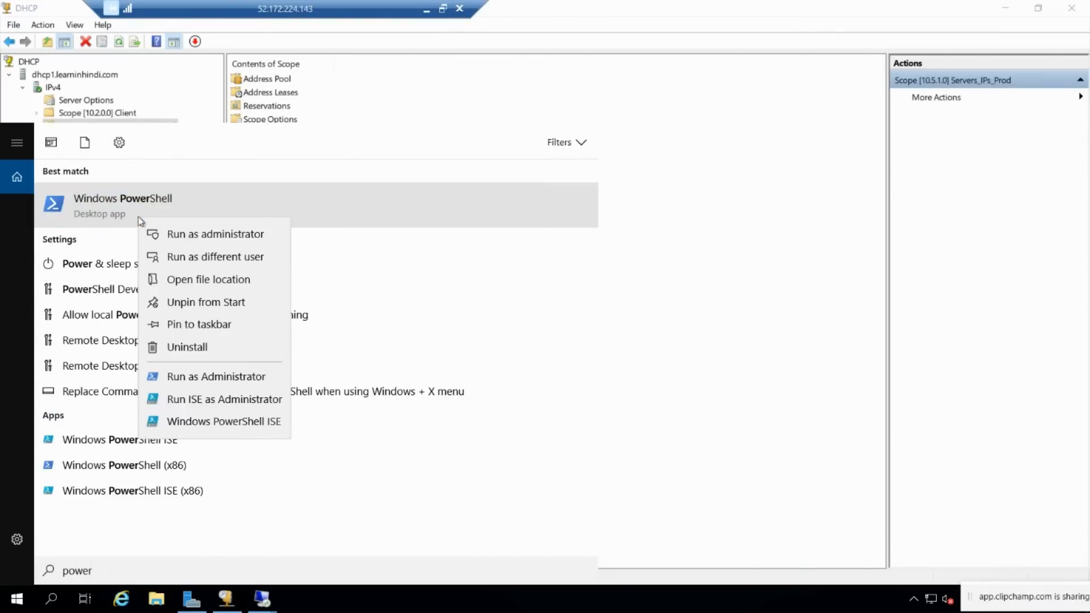
left_click(241, 239)
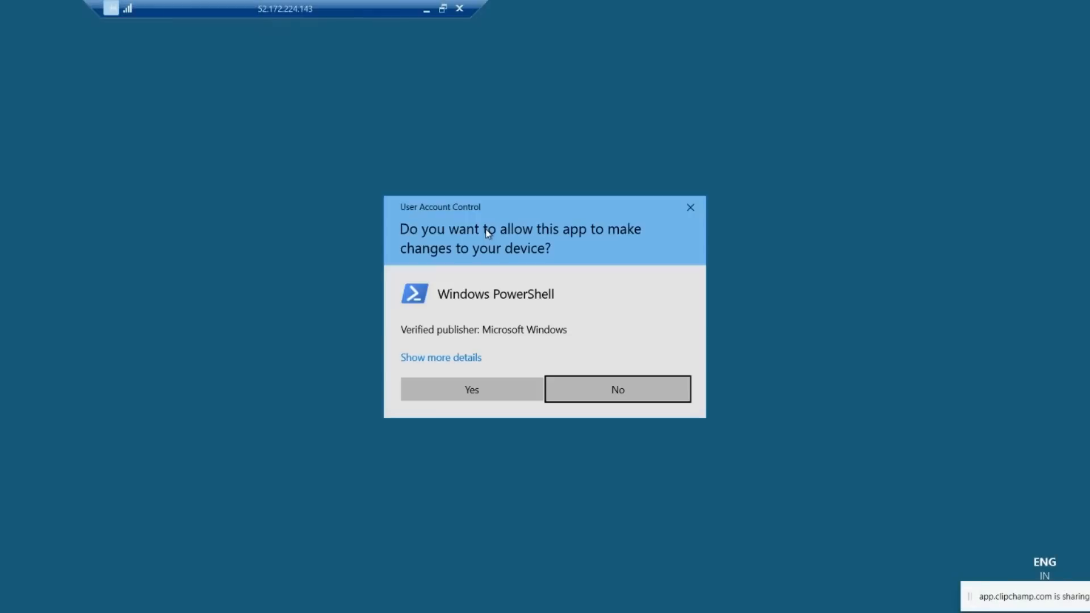
left_click(480, 392)
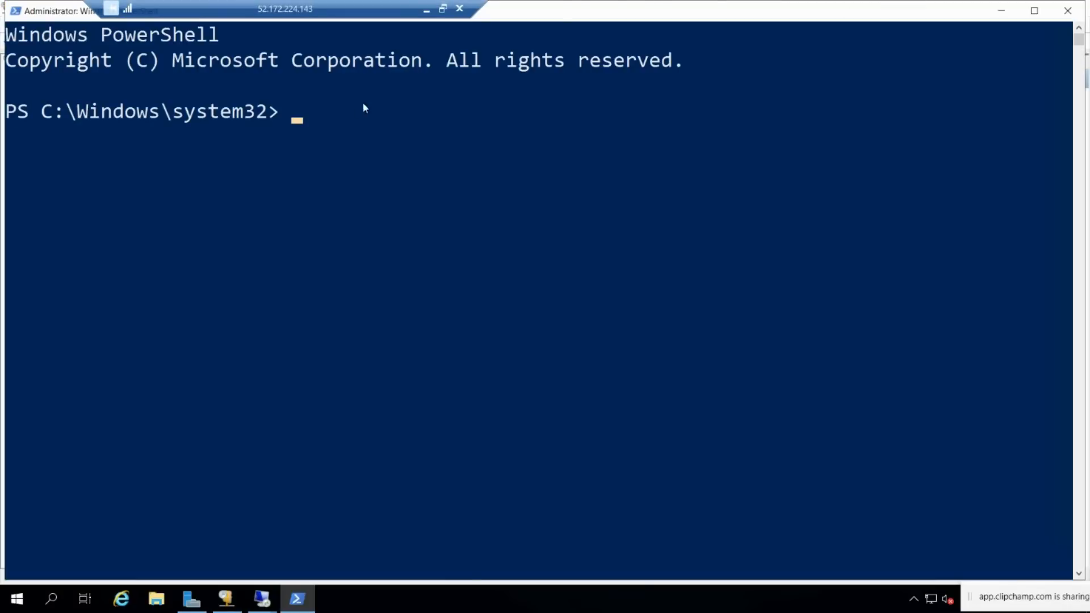
Step: Return to the DHCP console and start a backup of the dhcp1.learninhindi.com server
left_click_drag(619, 41, 642, 169)
left_click(582, 34)
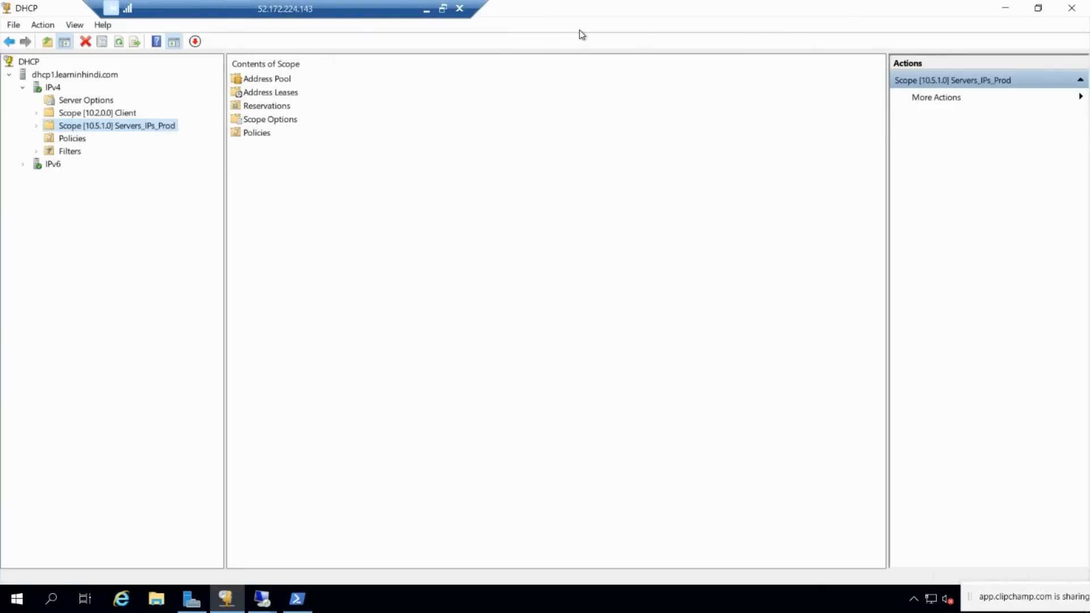
right_click(56, 89)
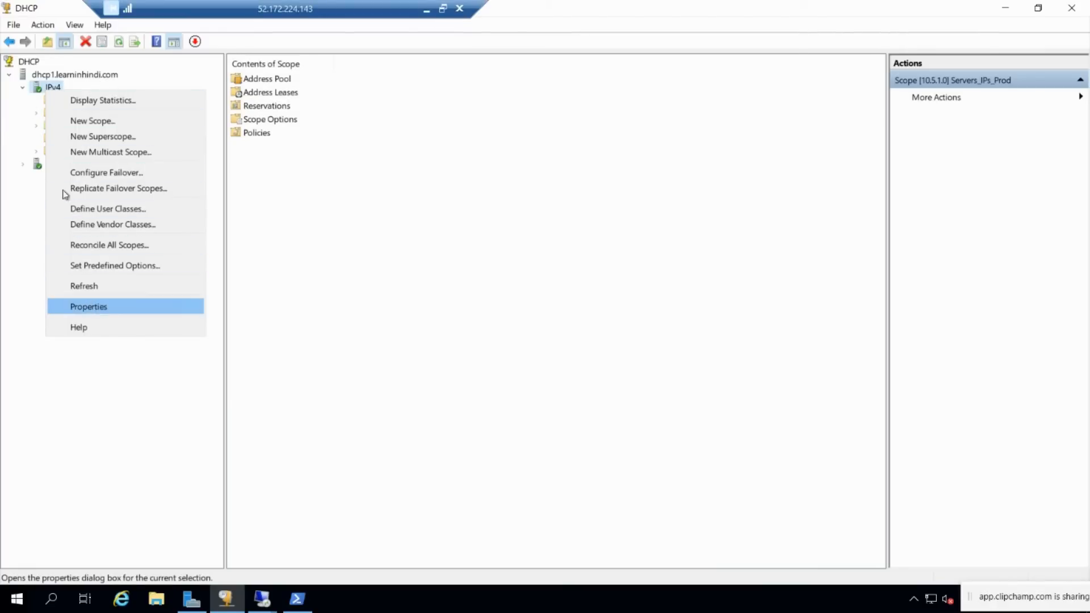
left_click(52, 78)
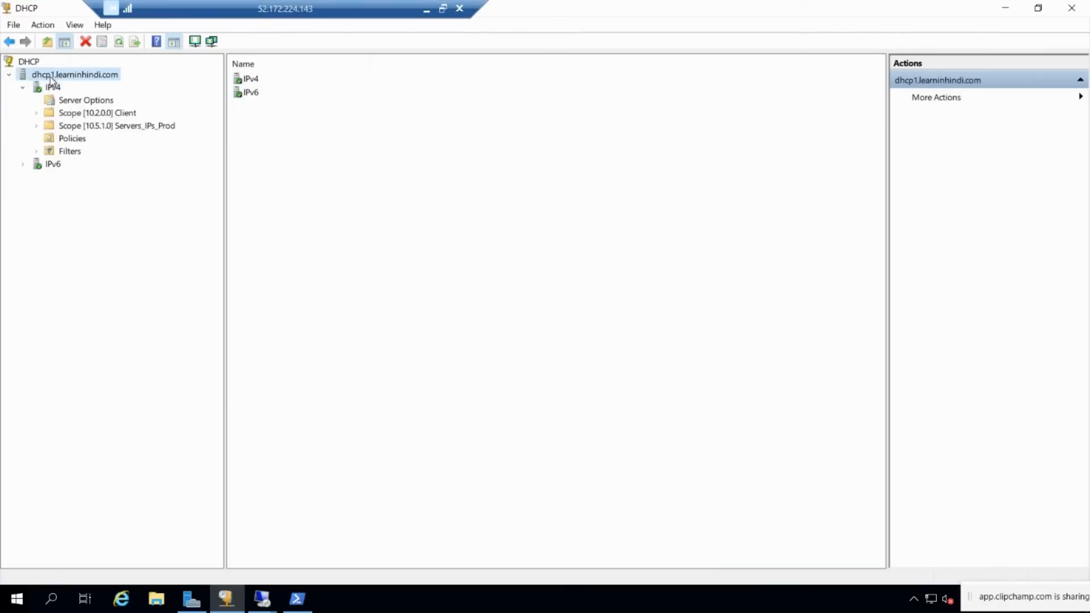
right_click(51, 78)
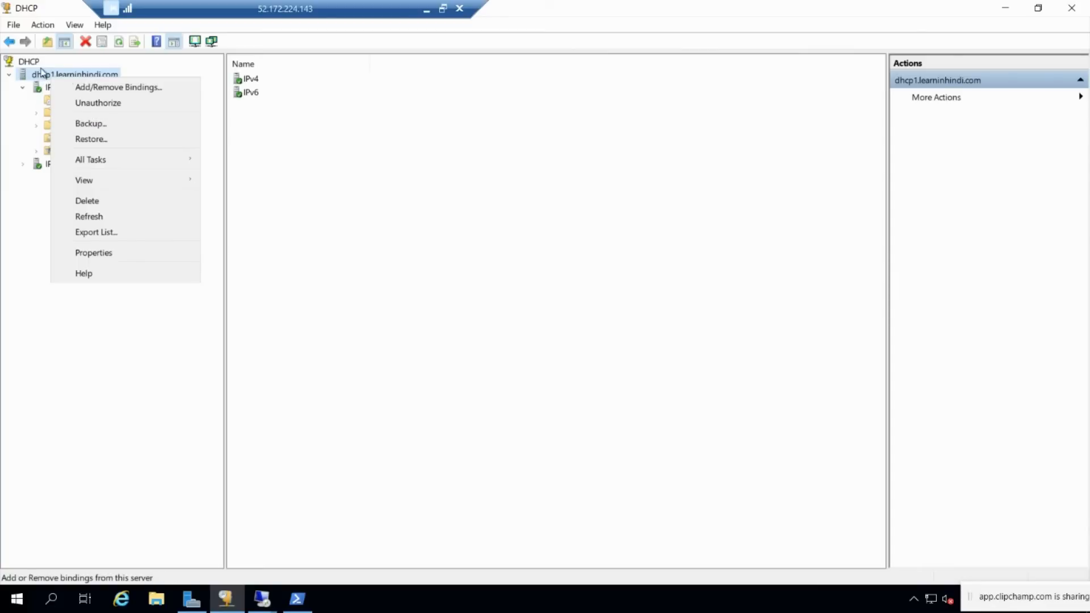
right_click(43, 74)
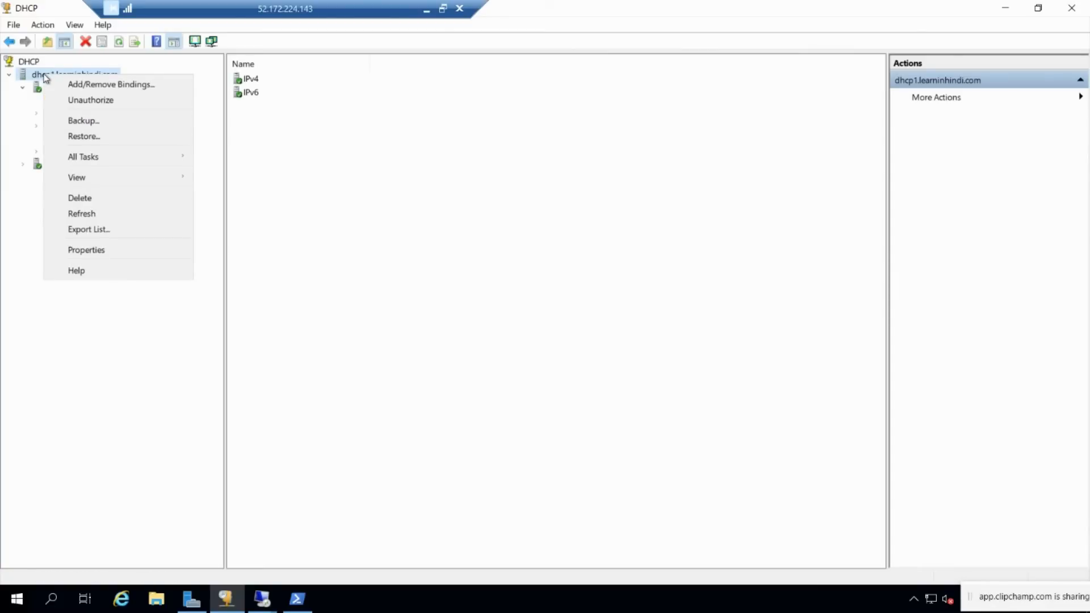
left_click(107, 126)
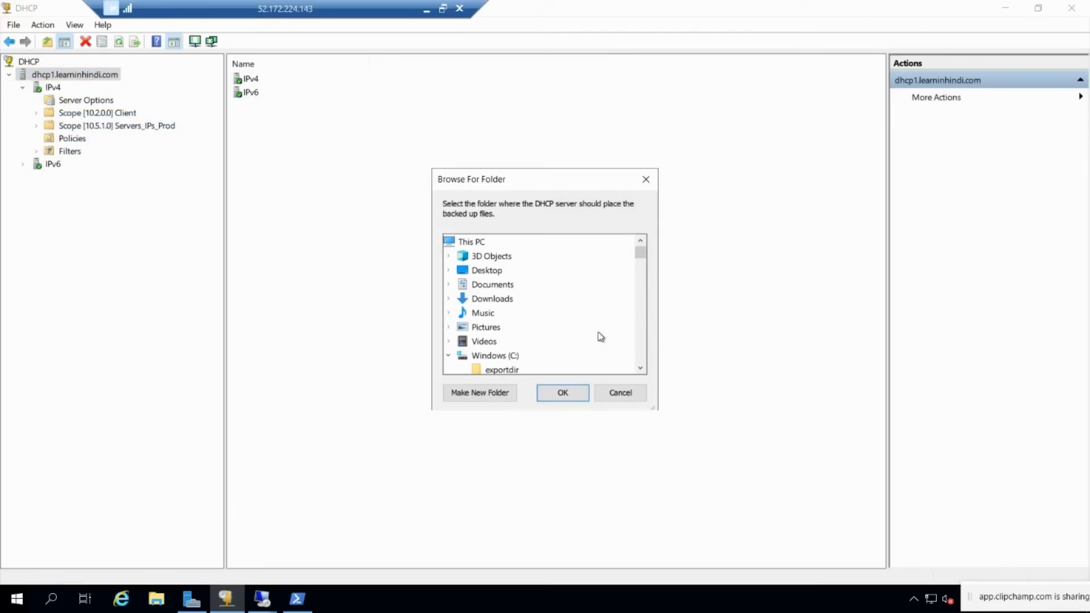
scroll(510, 335, "down", 2)
scroll(454, 303, "down", 2)
left_click(480, 312)
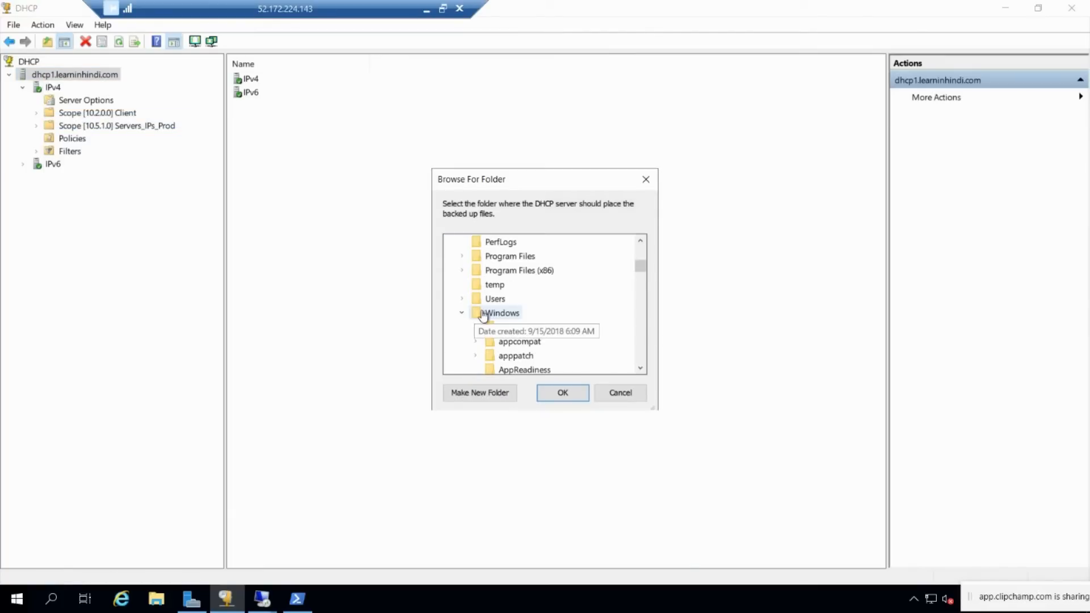
scroll(489, 326, "down", 1)
scroll(493, 336, "down", 10)
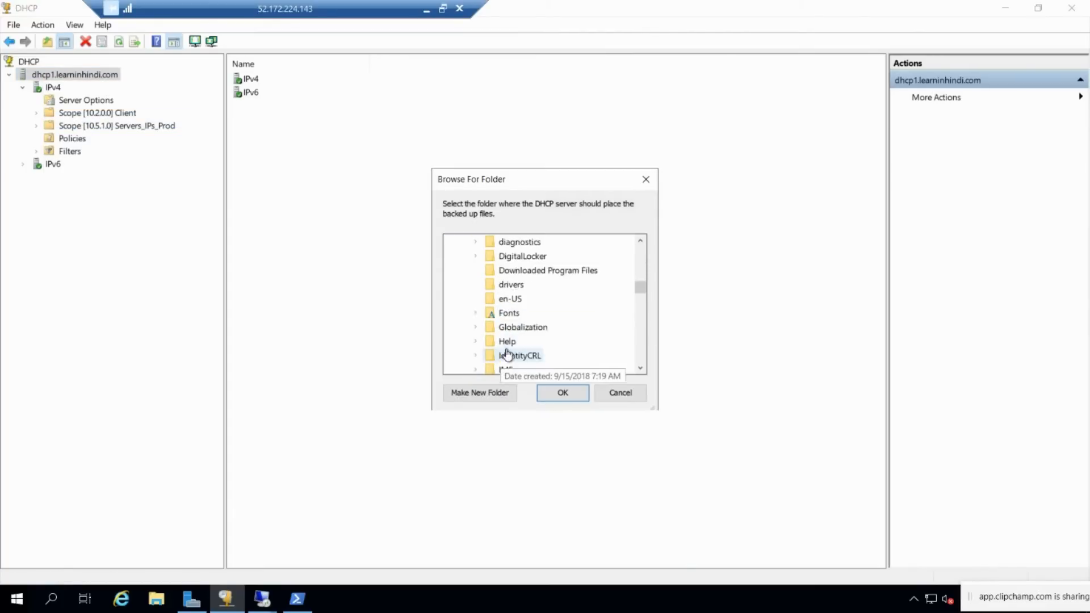
scroll(530, 317, "up", 12)
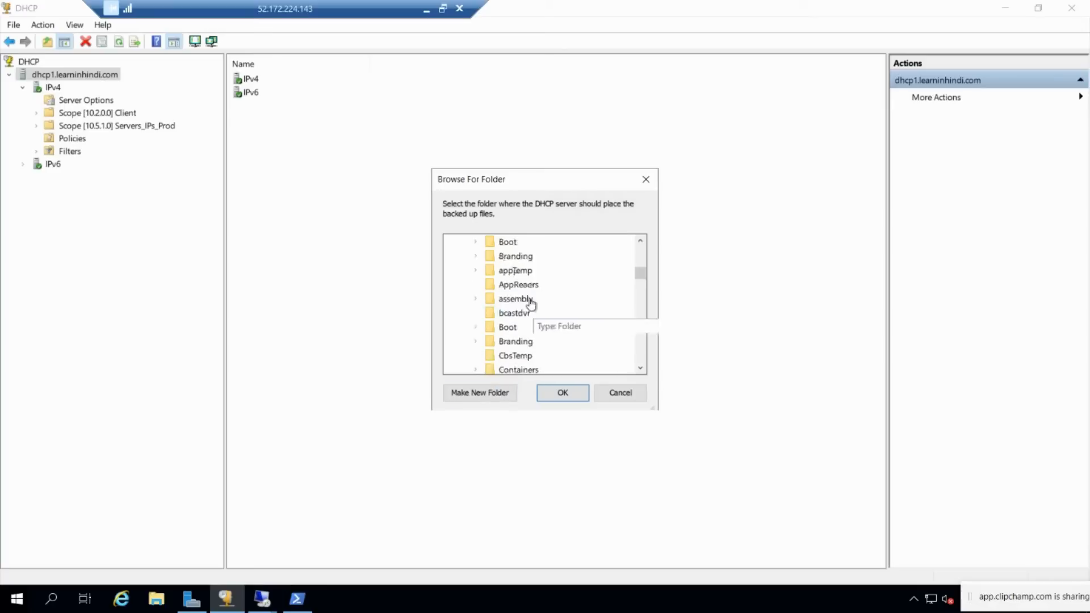
Step: Create a new folder named backup on the C: drive and back up the DHCP server into it
left_click(491, 356)
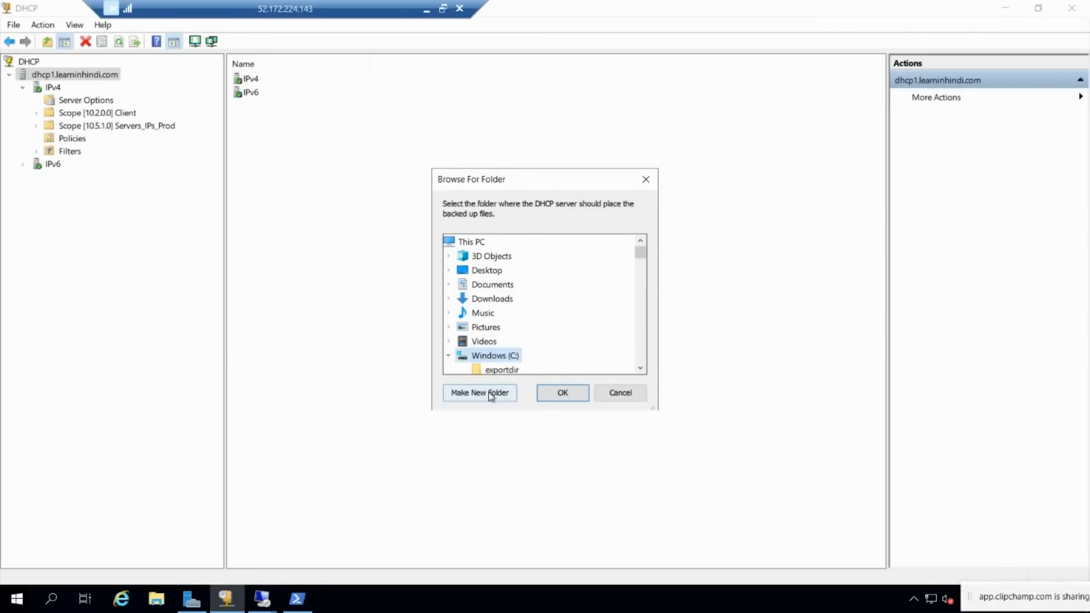
left_click(488, 392)
type("b")
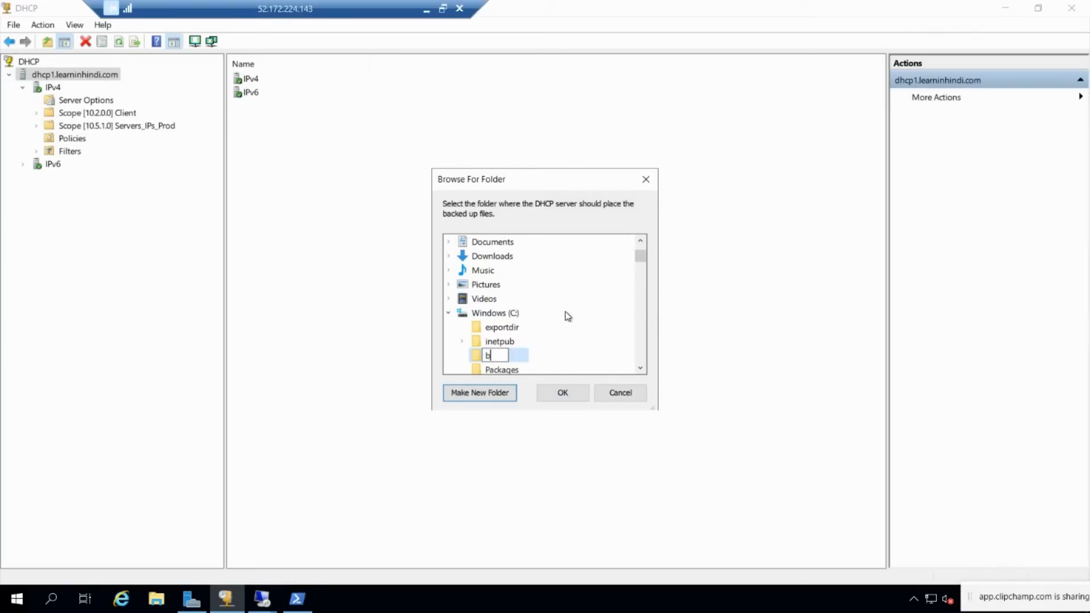
type("av")
type("ckup")
left_click(530, 352)
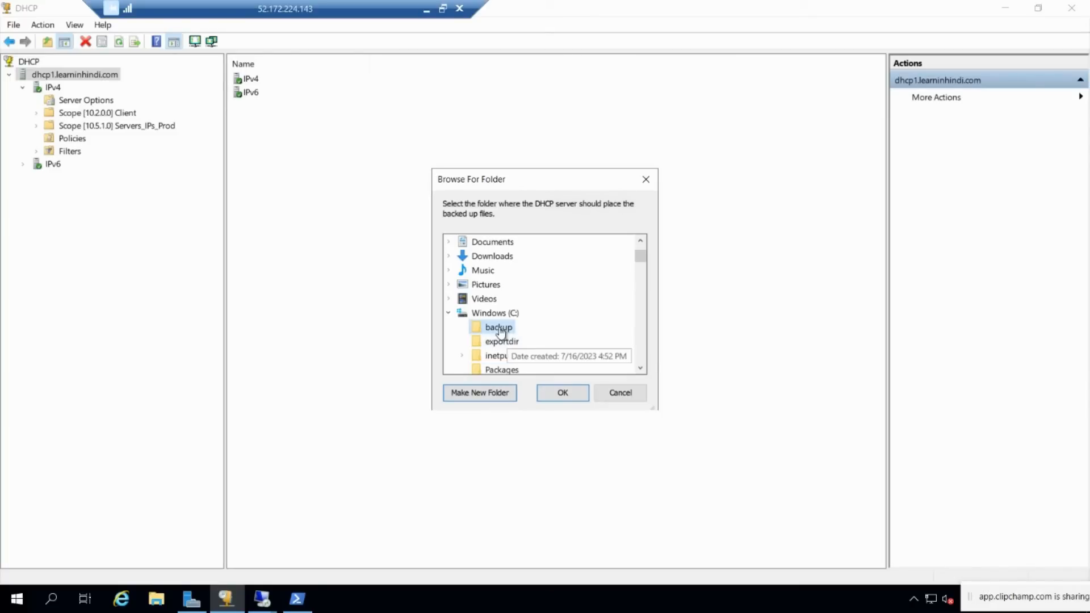
left_click(573, 396)
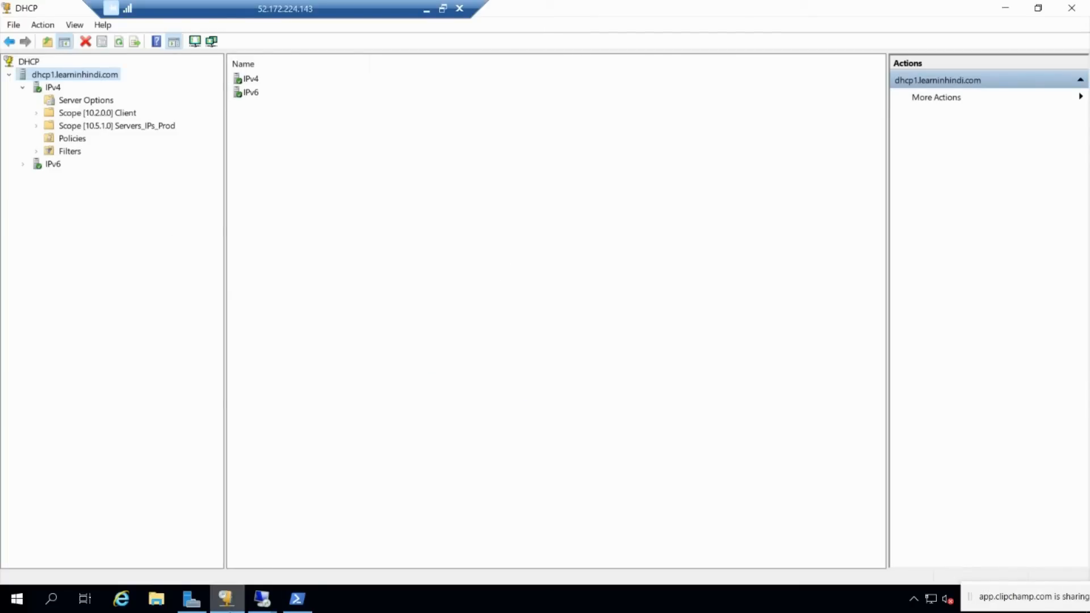
Step: Open the backup folder on the C: drive in File Explorer
left_click(156, 598)
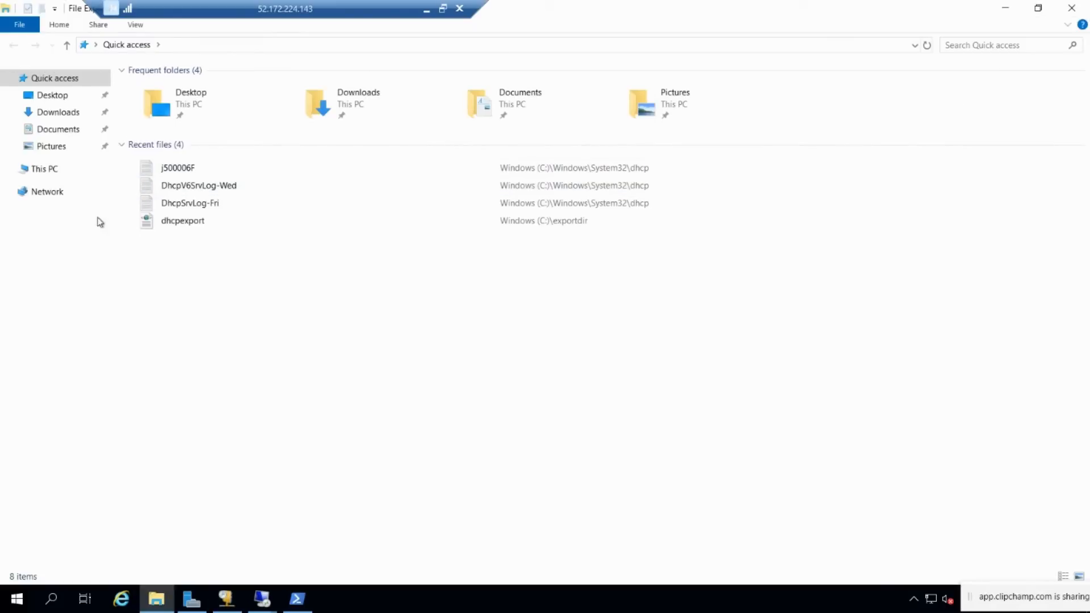
left_click(37, 170)
left_click(233, 196)
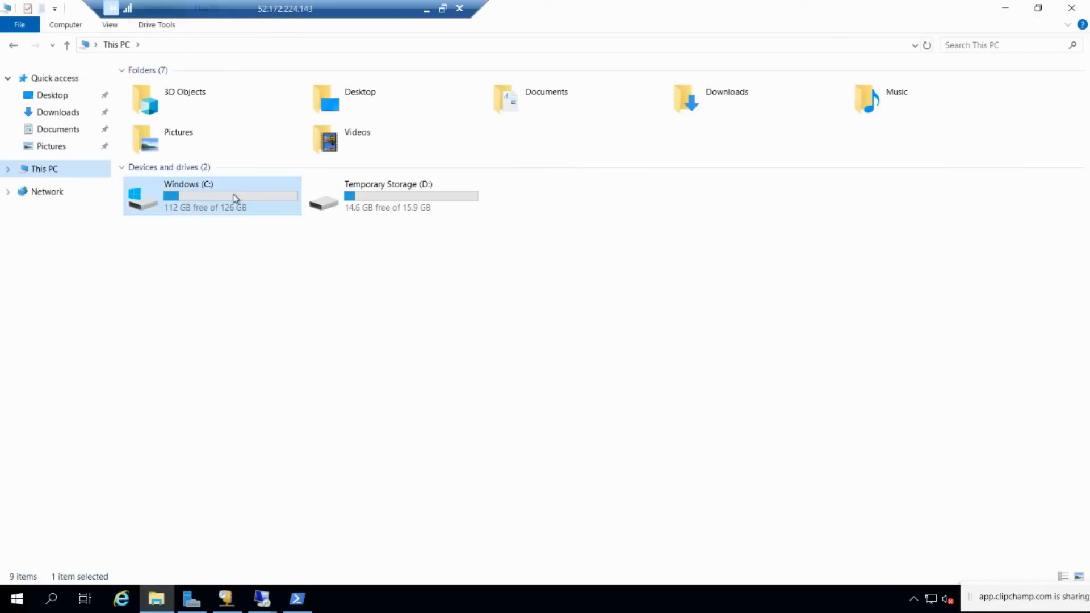
double_click(233, 193)
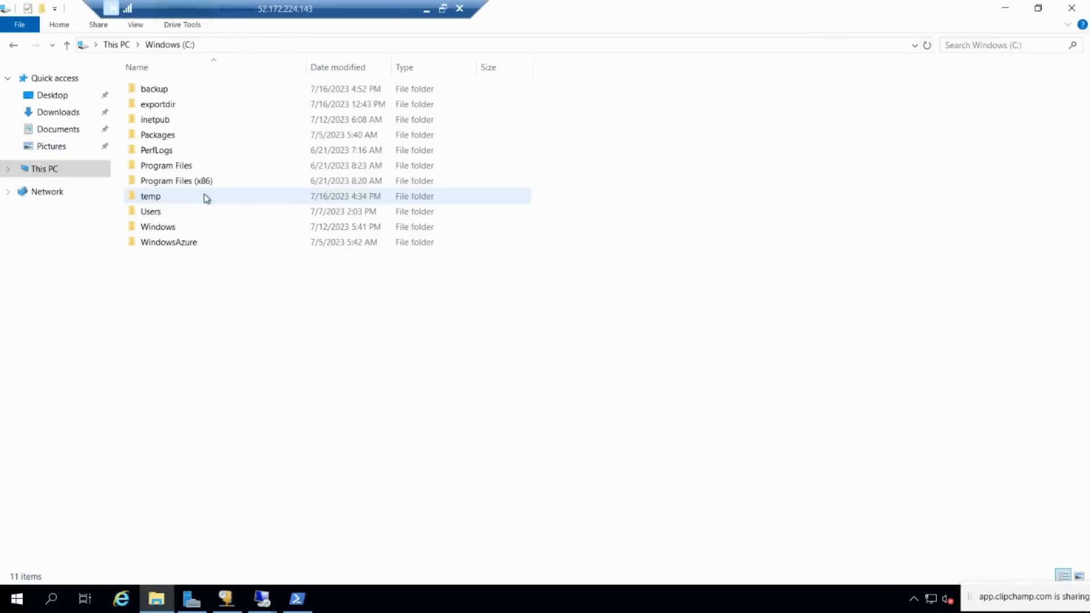
double_click(188, 90)
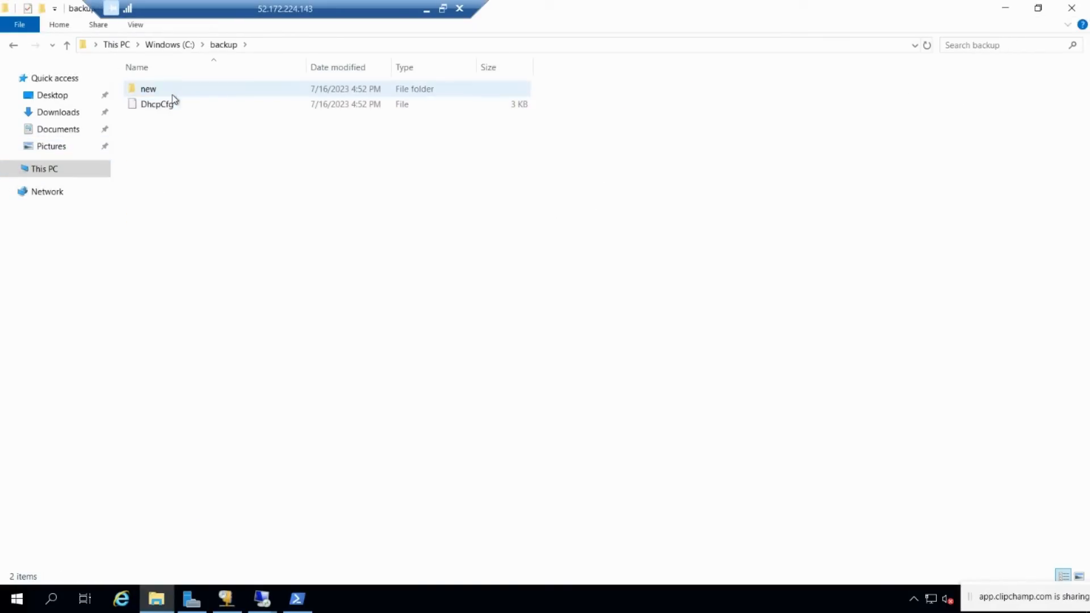
Step: Inspect the DhcpCfg file and the dhcp.mdb database in the new subfolder, and minimize File Explorer
left_click(213, 98)
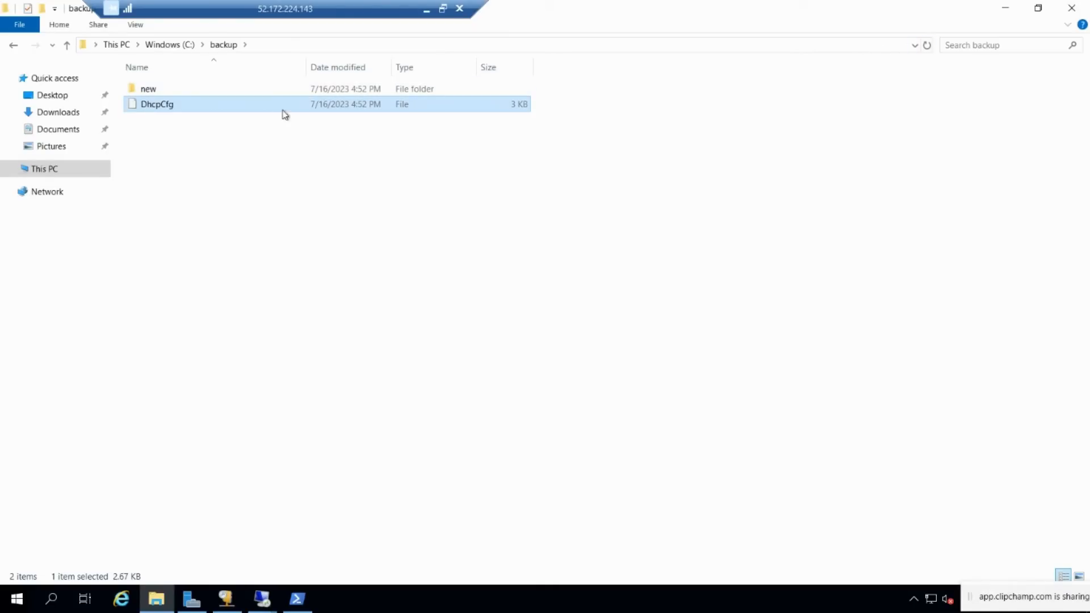
double_click(267, 90)
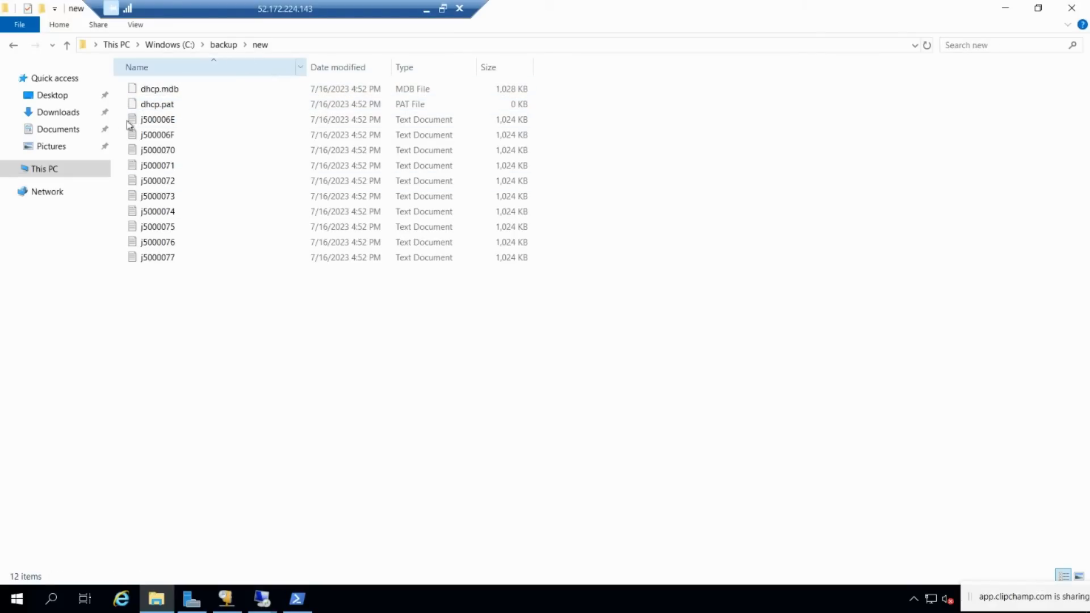
left_click(292, 46)
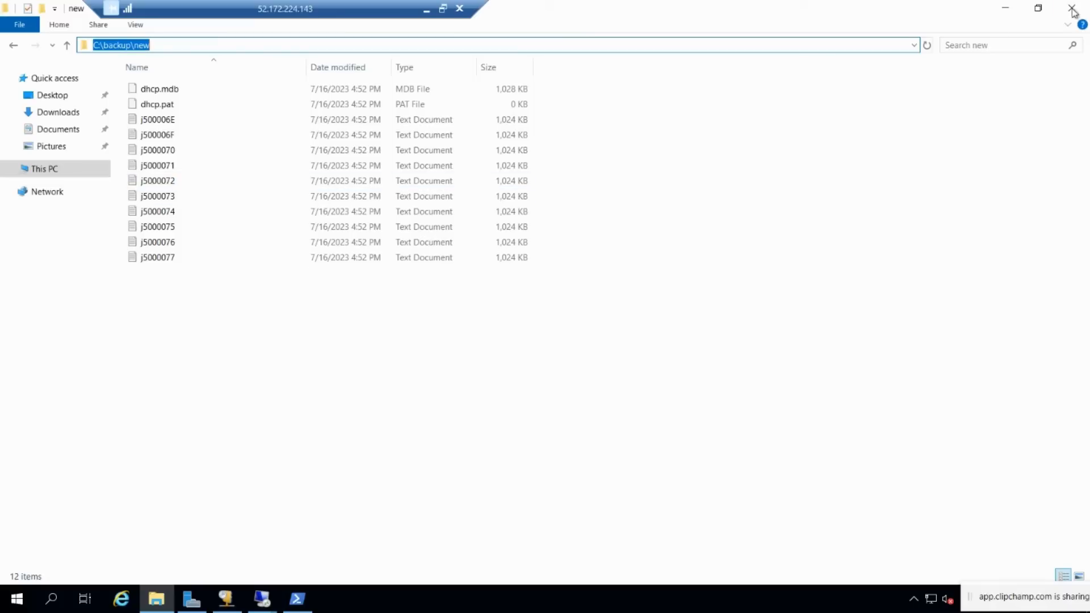
left_click(189, 93)
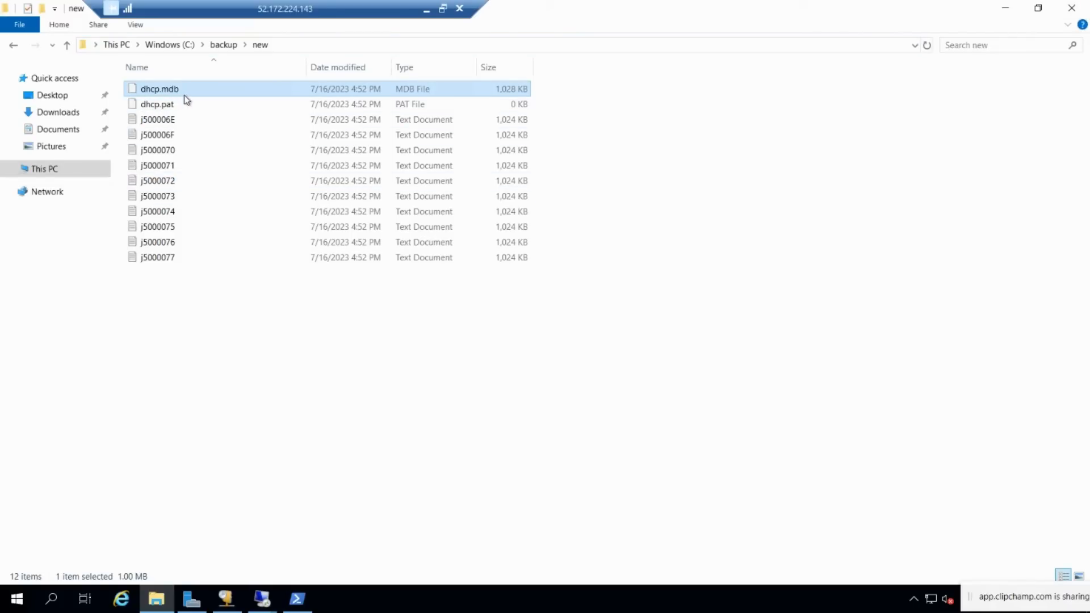
left_click(1017, 6)
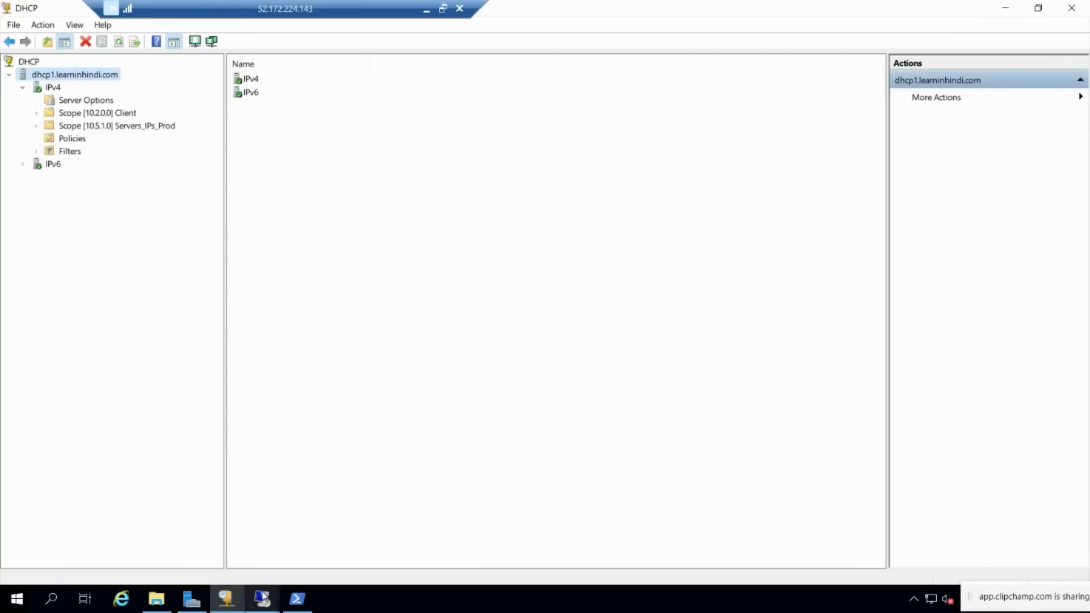
Step: Bring back the backup folder in File Explorer, and switch to PowerPoint to show slide 3 with the DHCP1, DC01 and DC02 diagram
left_click(153, 602)
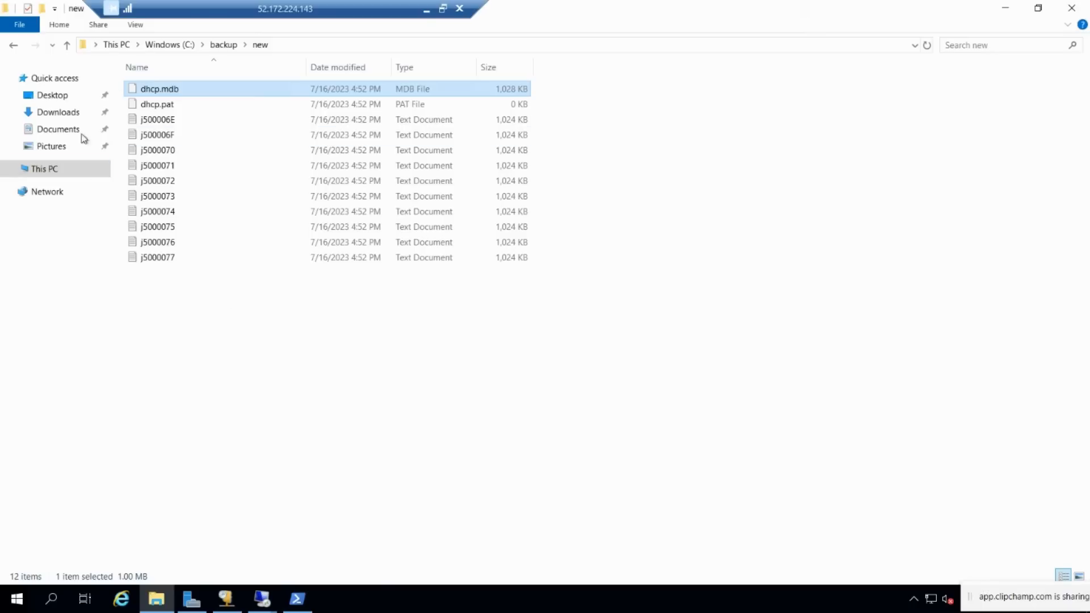
left_click(227, 45)
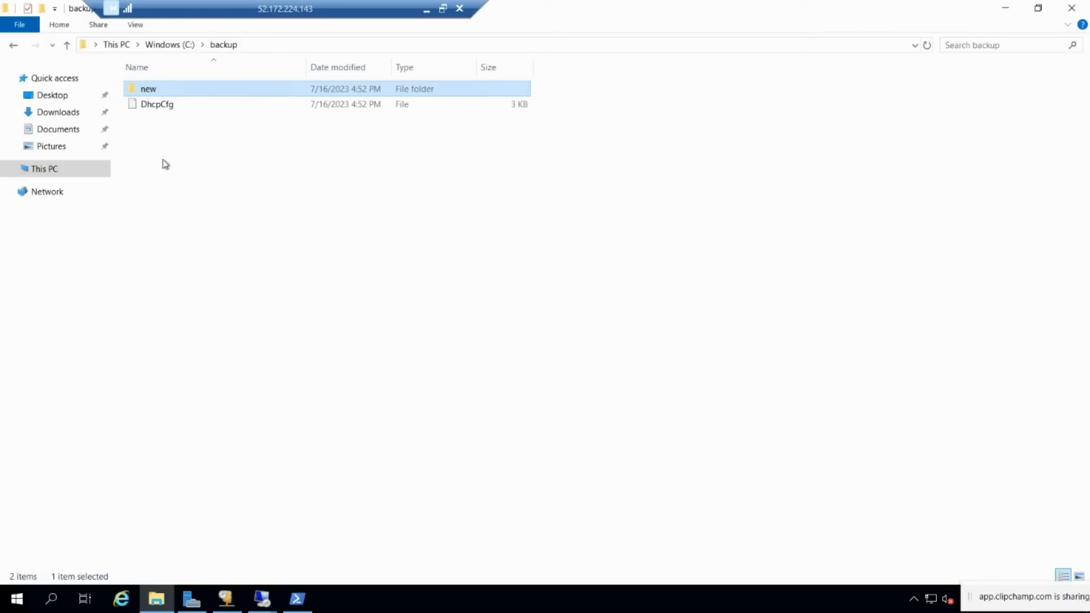
left_click(442, 8)
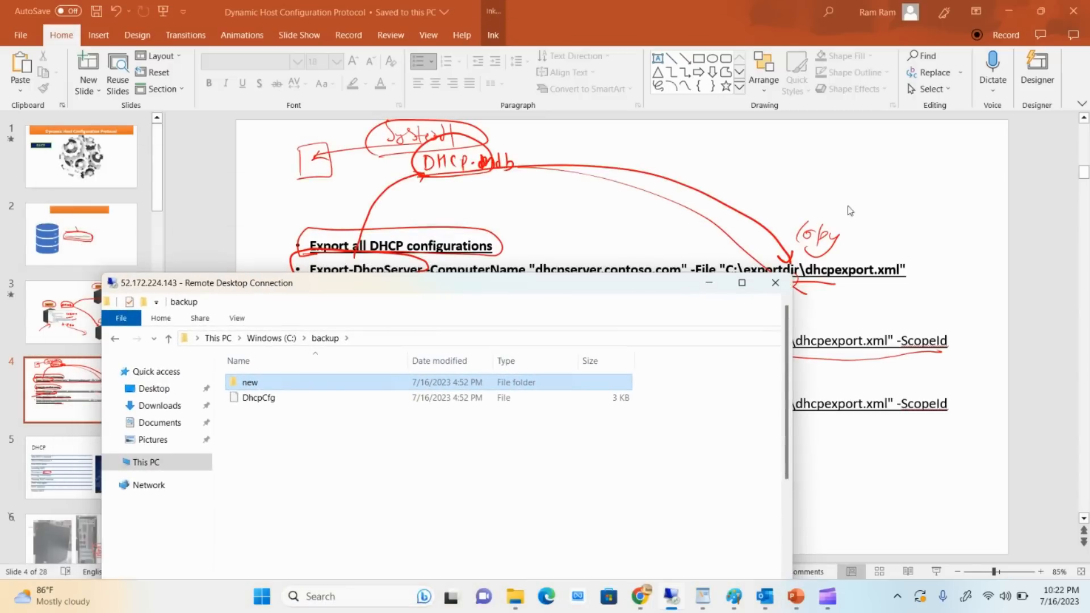
left_click(43, 317)
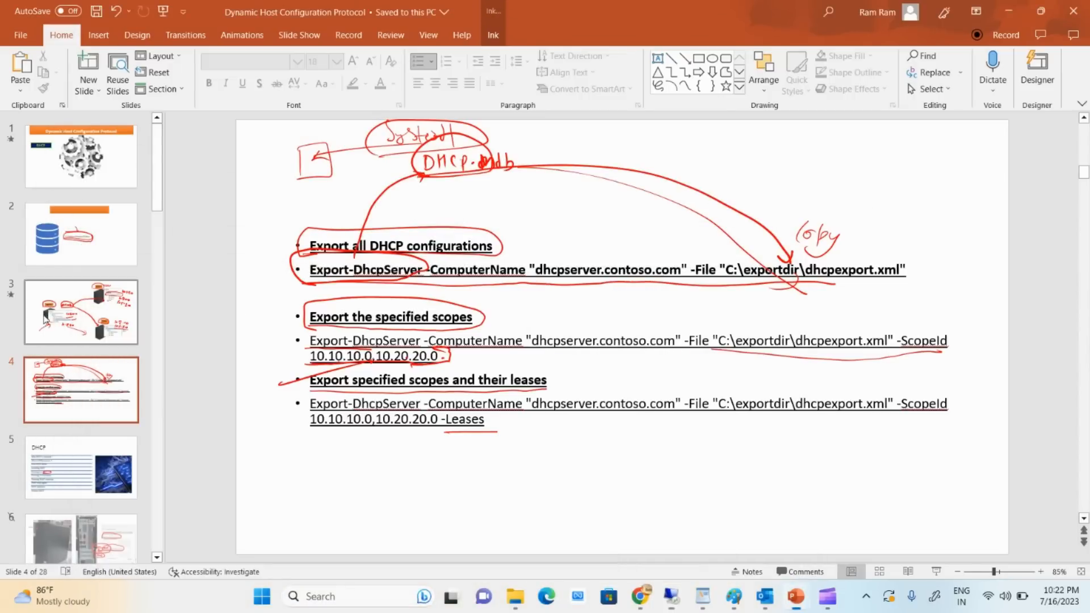
left_click(81, 318)
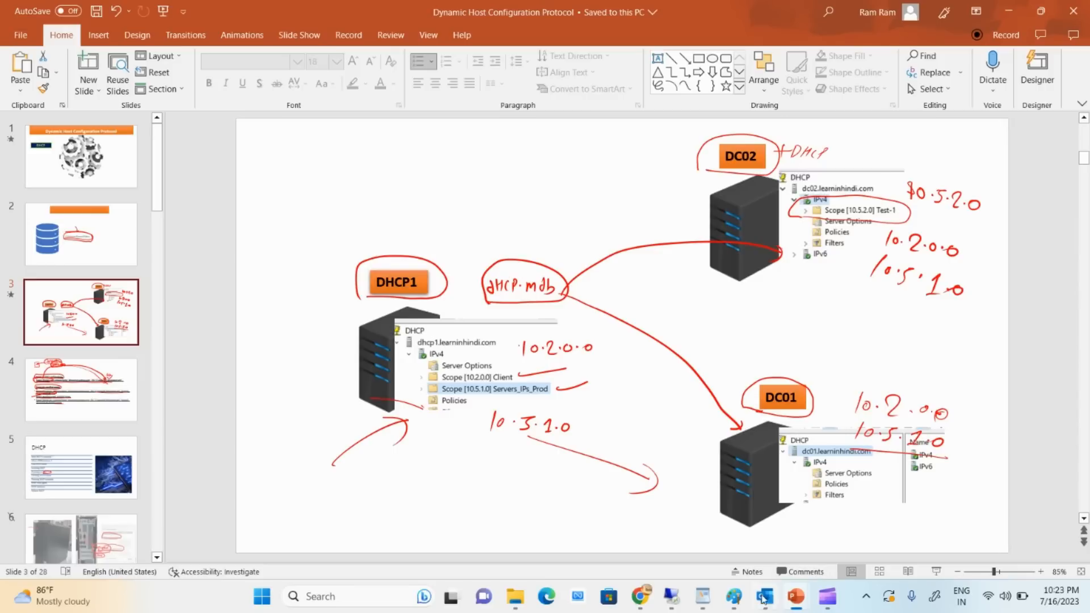
Step: Return to the 52.172.224.143 remote session at full screen and copy the backup folder on the C: drive
left_click(672, 597)
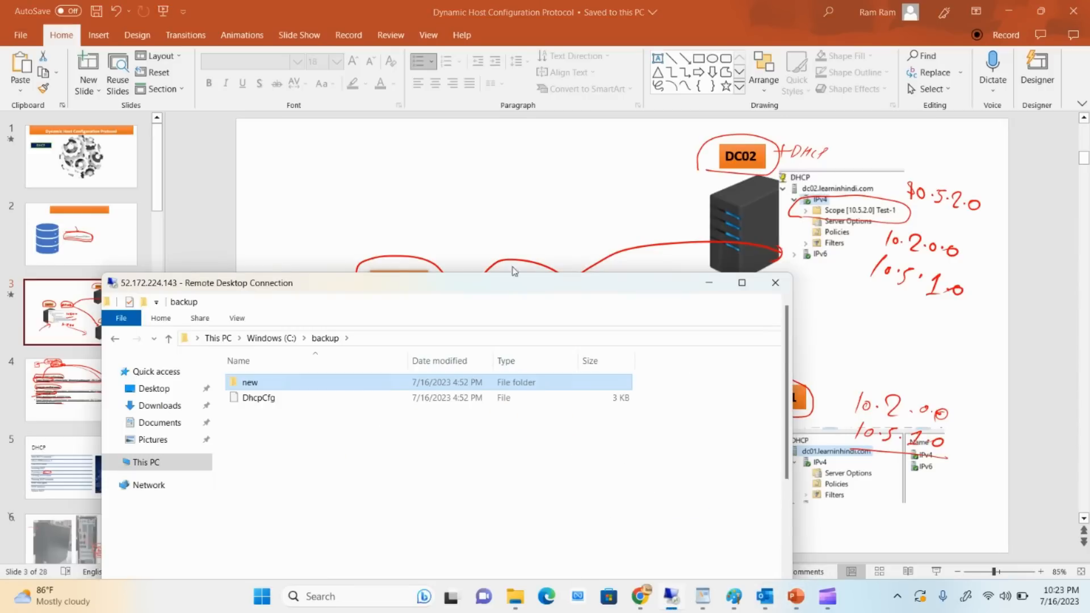
double_click(508, 289)
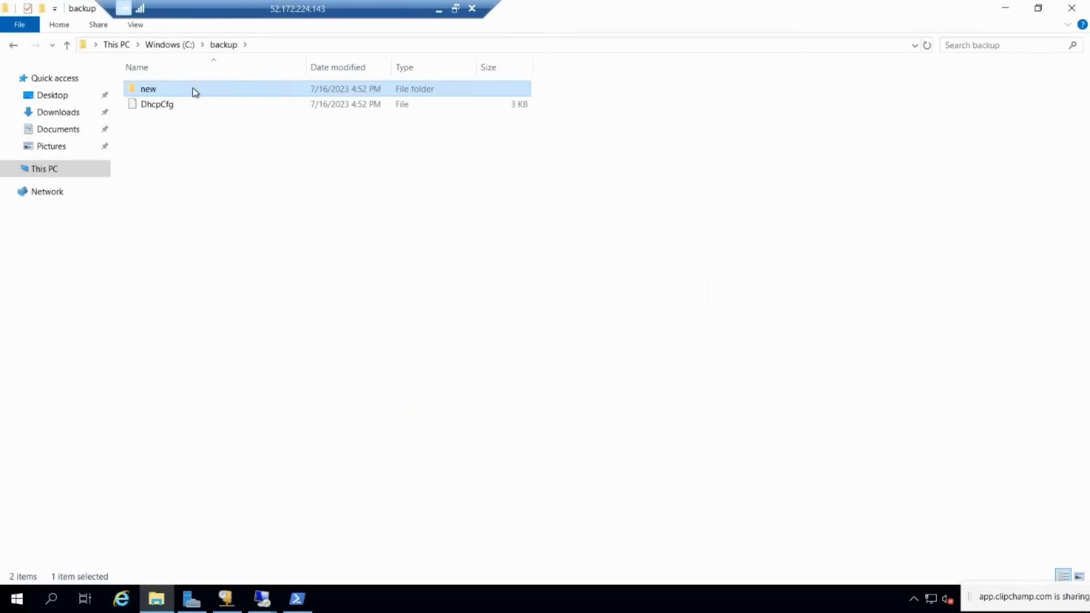
left_click(169, 45)
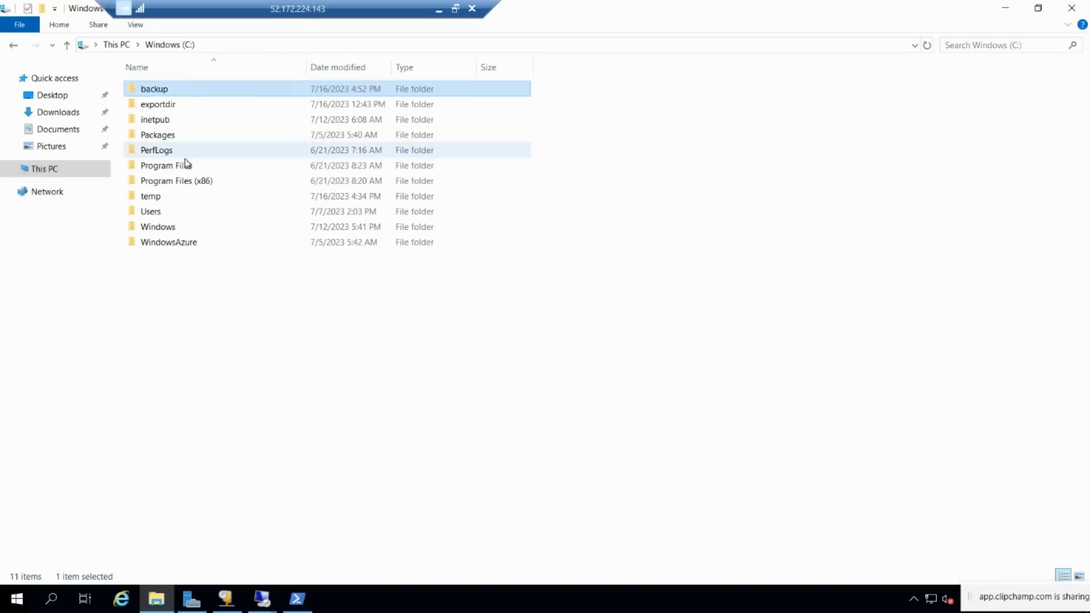
right_click(183, 92)
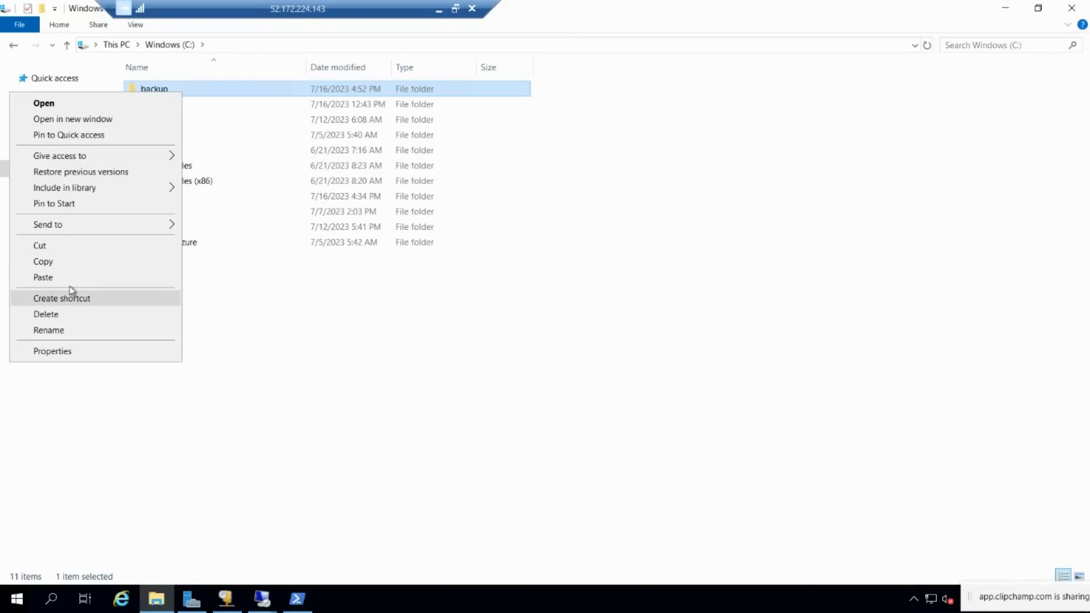
left_click(83, 260)
Step: Switch to the 10.2.0.4 remote session and view the Server Options and IPv4 node of dc01.learninhindi.com
left_click(262, 599)
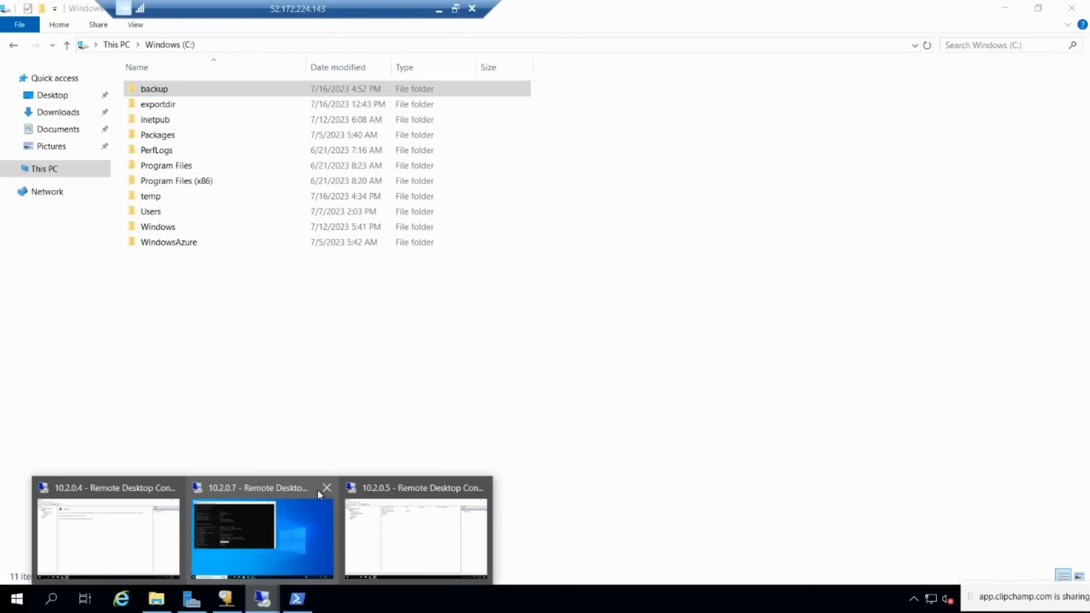
left_click(105, 530)
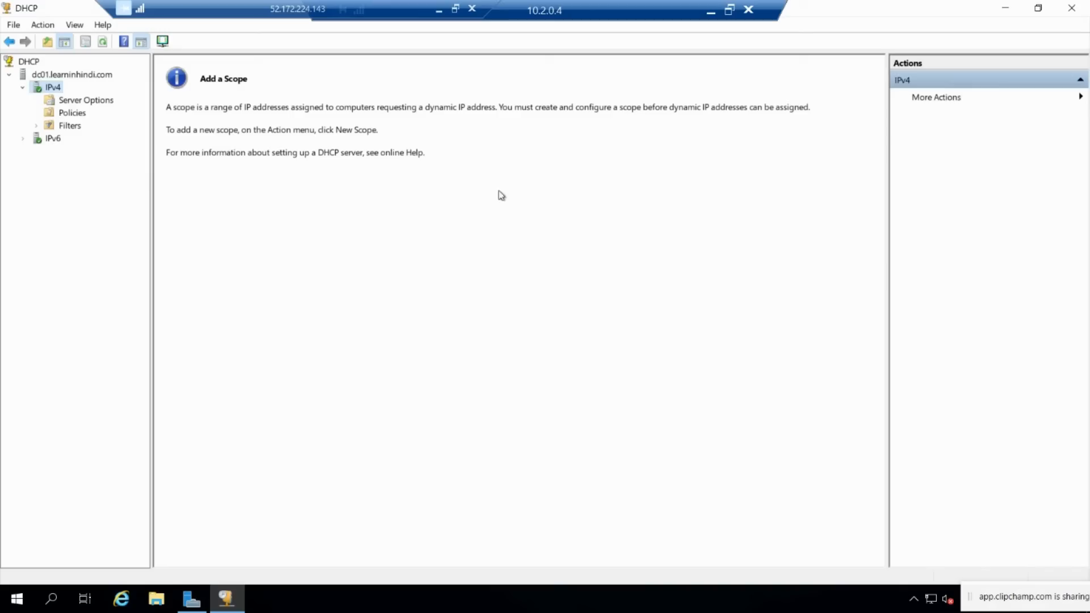
left_click(77, 100)
left_click(51, 87)
Step: Show the desktop of the 10.2.0.4 server and paste the backup folder there
key("super+d")
right_click(360, 234)
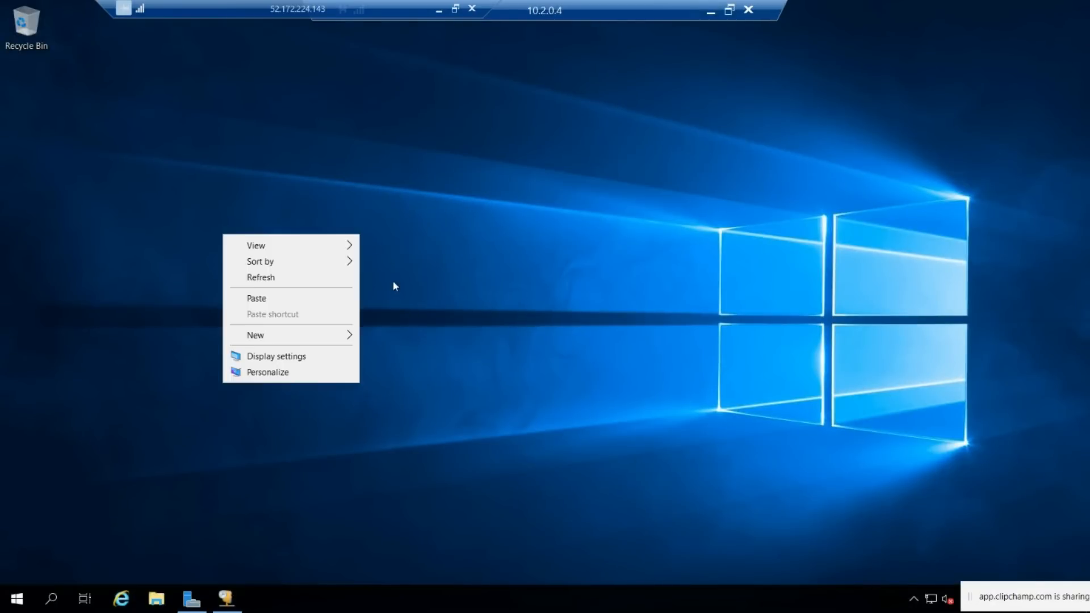
left_click(274, 298)
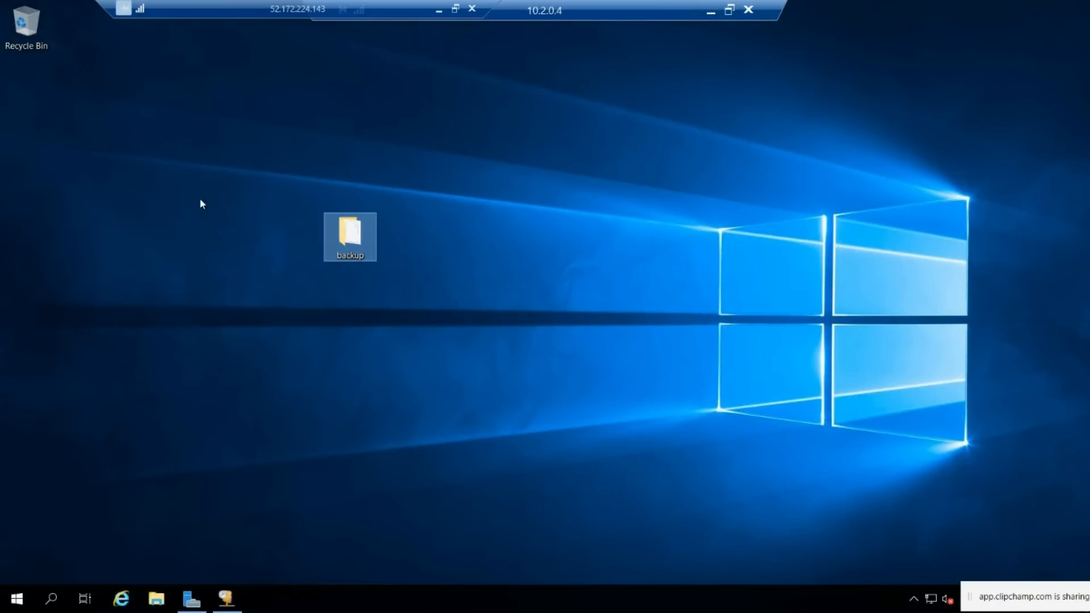
Step: Place the desktop's backup folder in the root of the server's C: drive
right_click(358, 239)
left_click(215, 395)
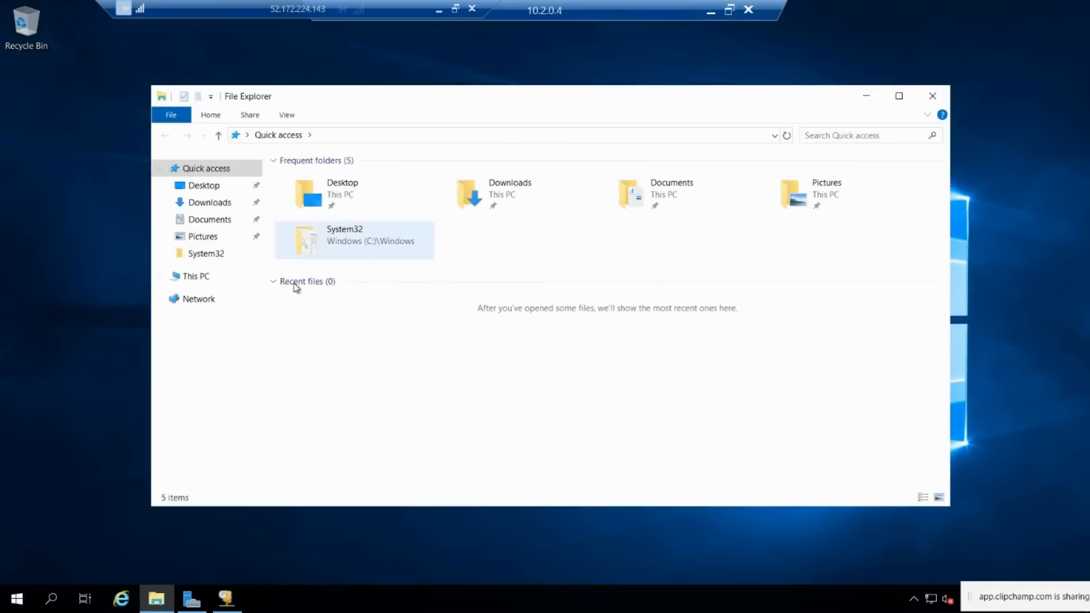
left_click(202, 276)
double_click(357, 332)
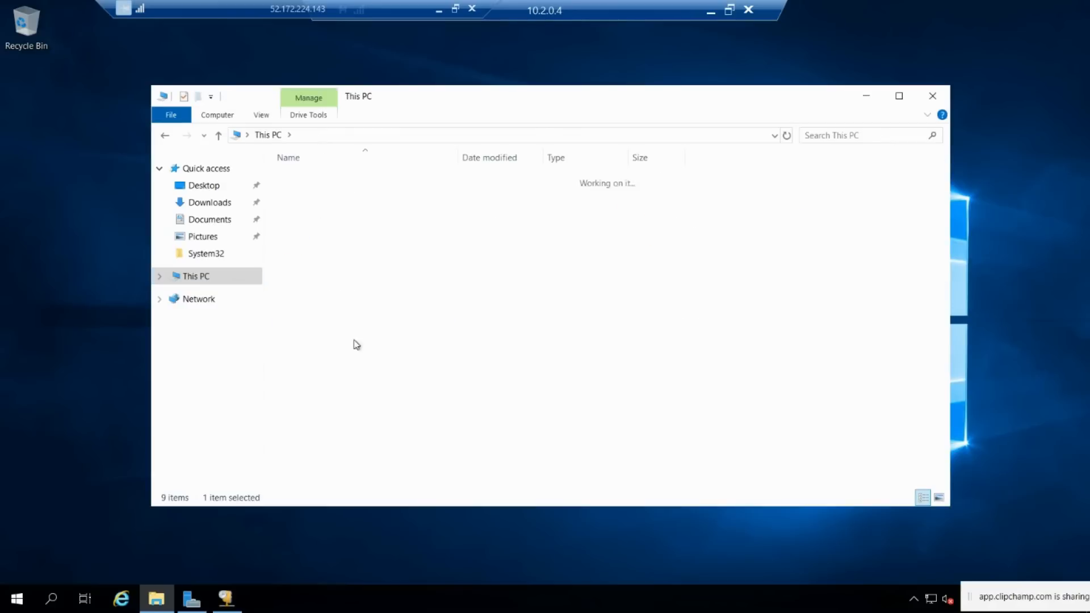
right_click(319, 364)
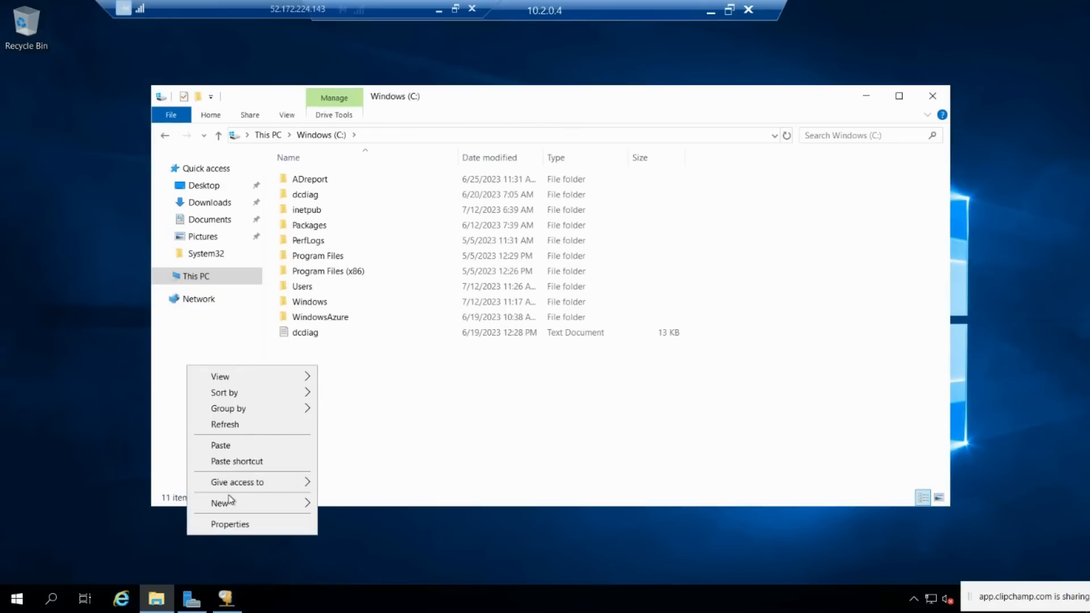
left_click(236, 445)
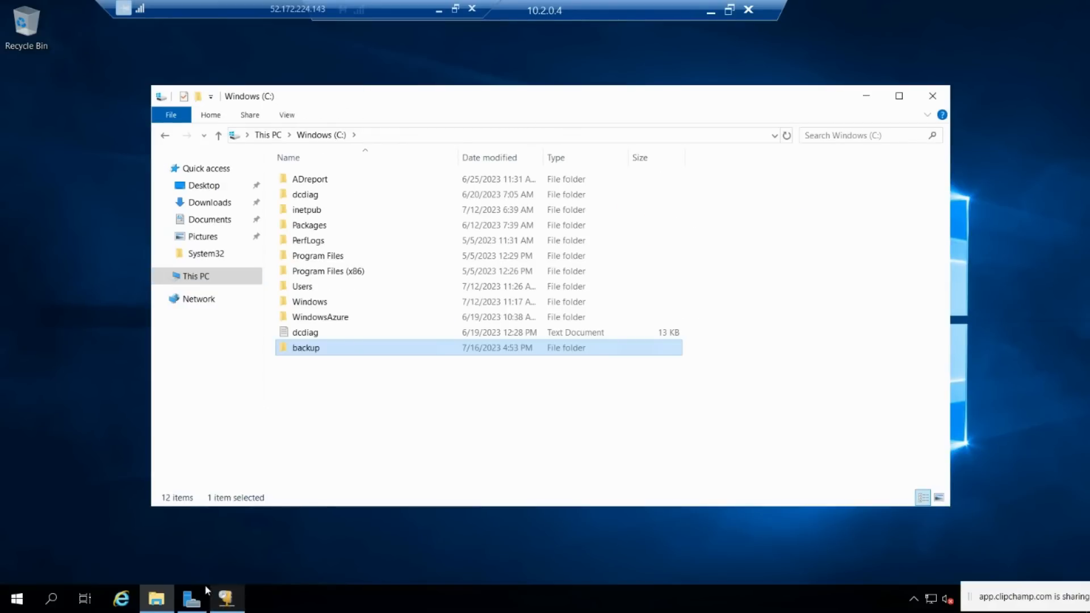
Step: Start a restore of the dc01.learninhindi.com DHCP server from the backup folder on the C: drive
left_click(227, 601)
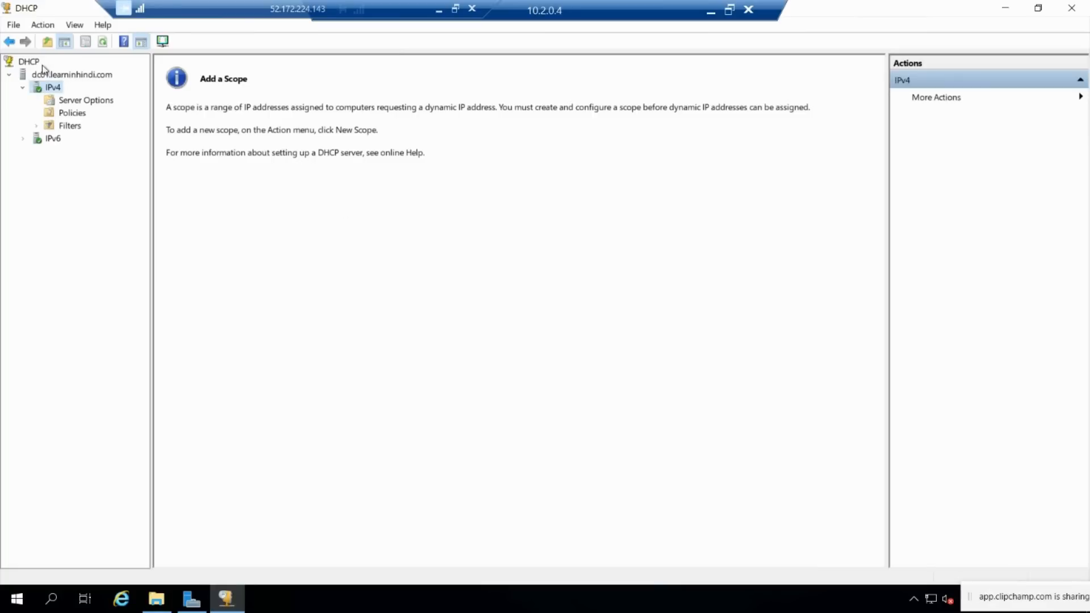
right_click(45, 78)
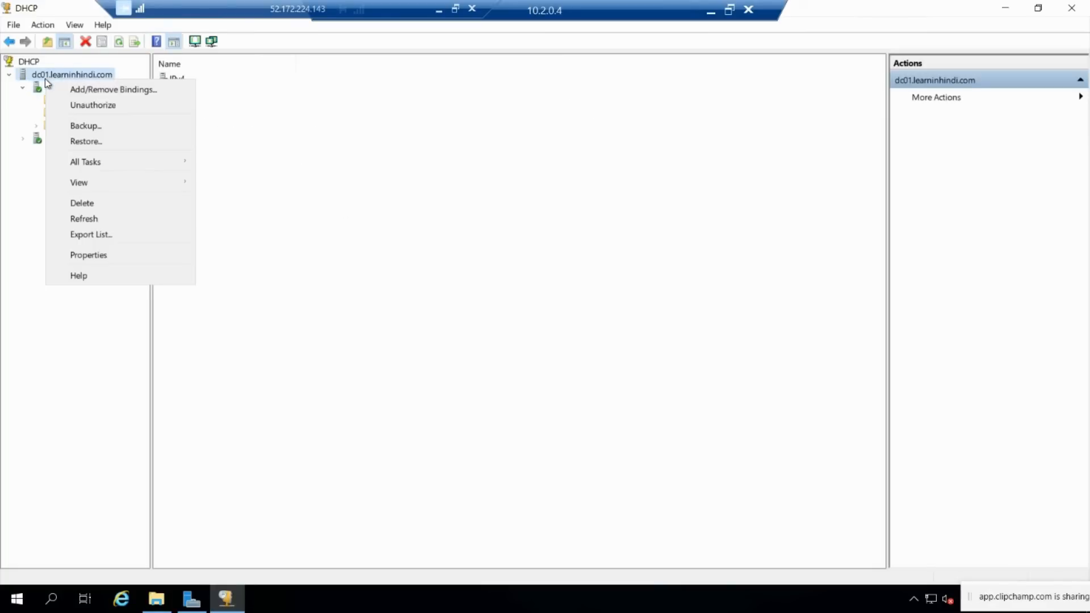
left_click(88, 141)
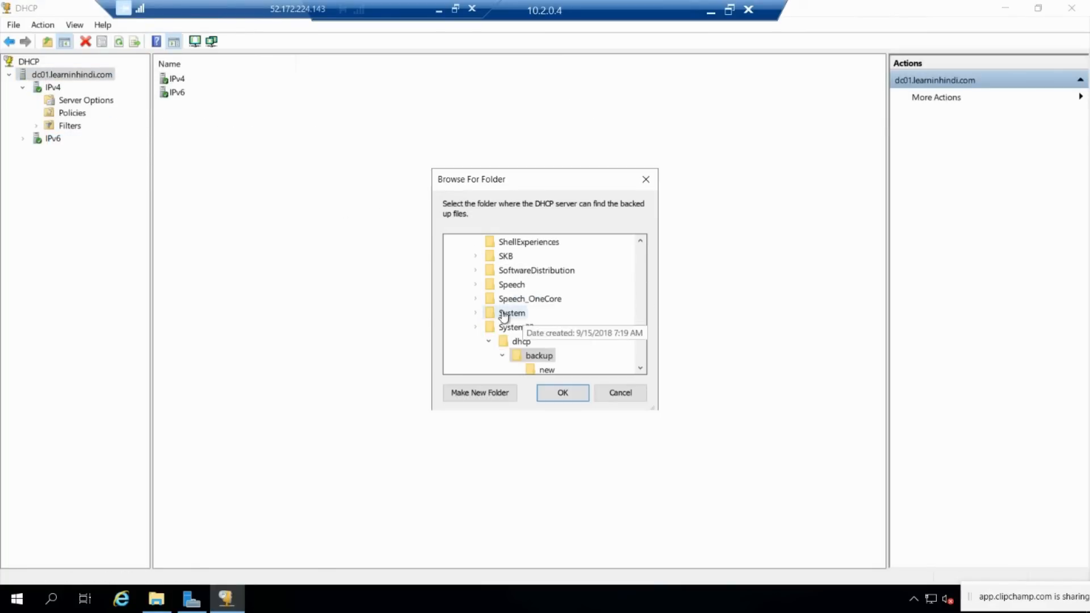
scroll(503, 317, "up", 15)
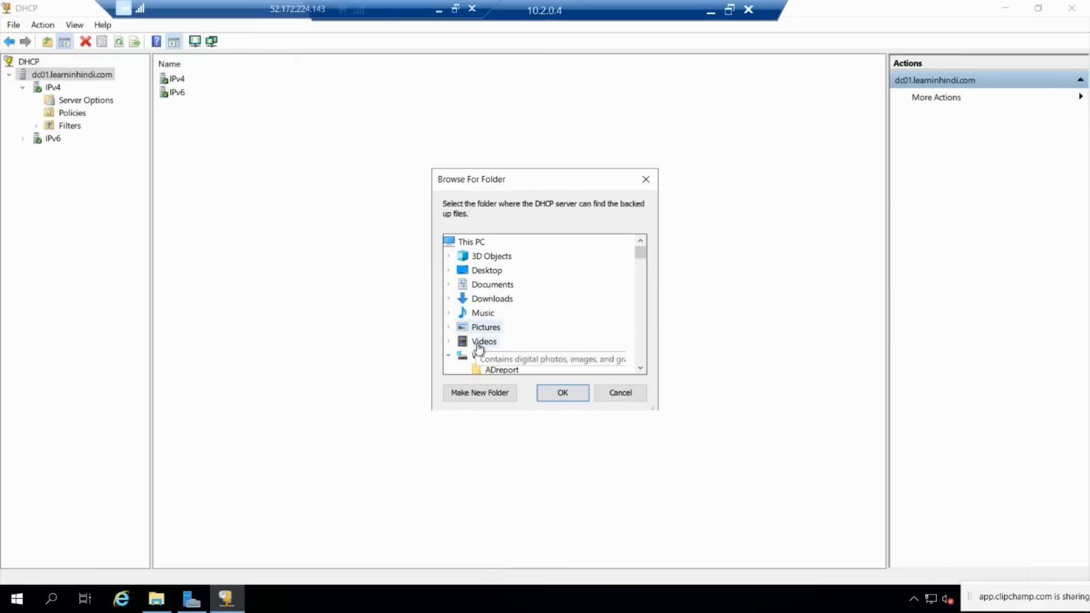
scroll(479, 348, "down", 1)
left_click(495, 312)
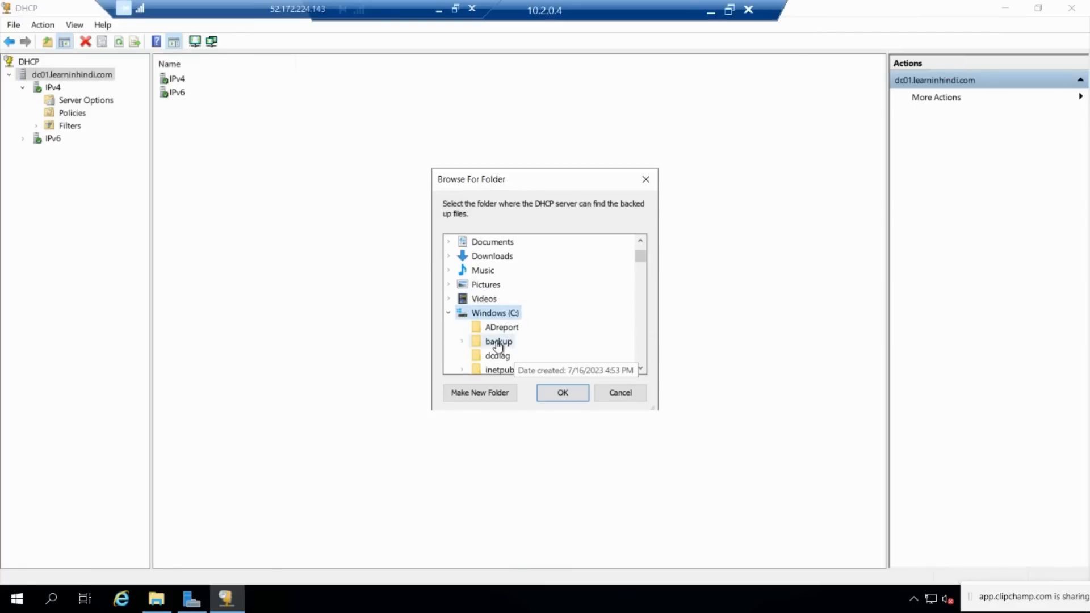
left_click(498, 343)
left_click(560, 393)
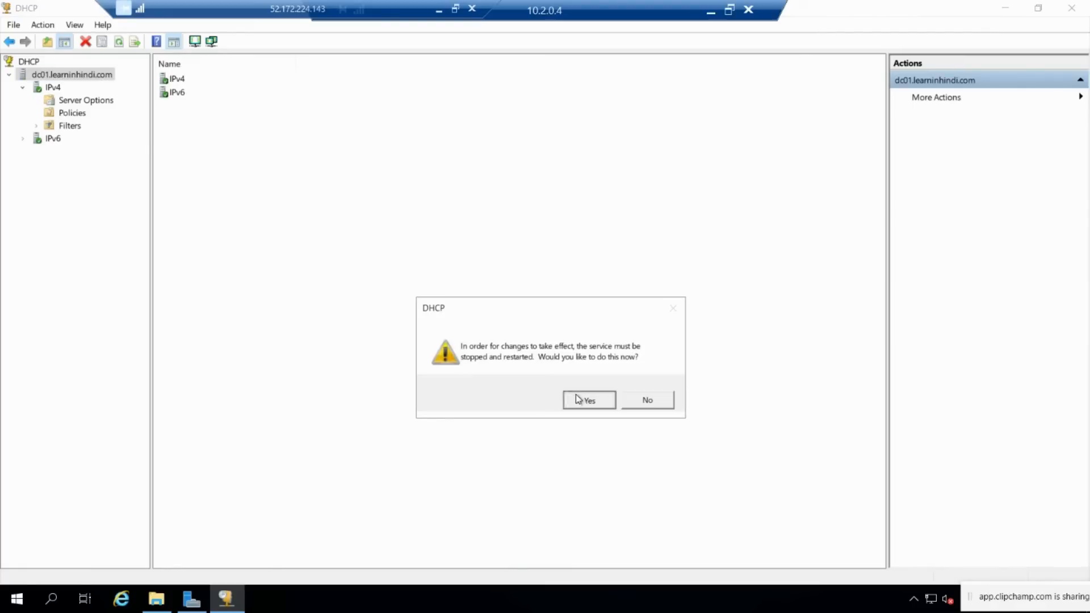
Step: Allow the DHCP service restart to complete the restore, and expand IPv4 on dc01 to show its scopes
left_click(579, 399)
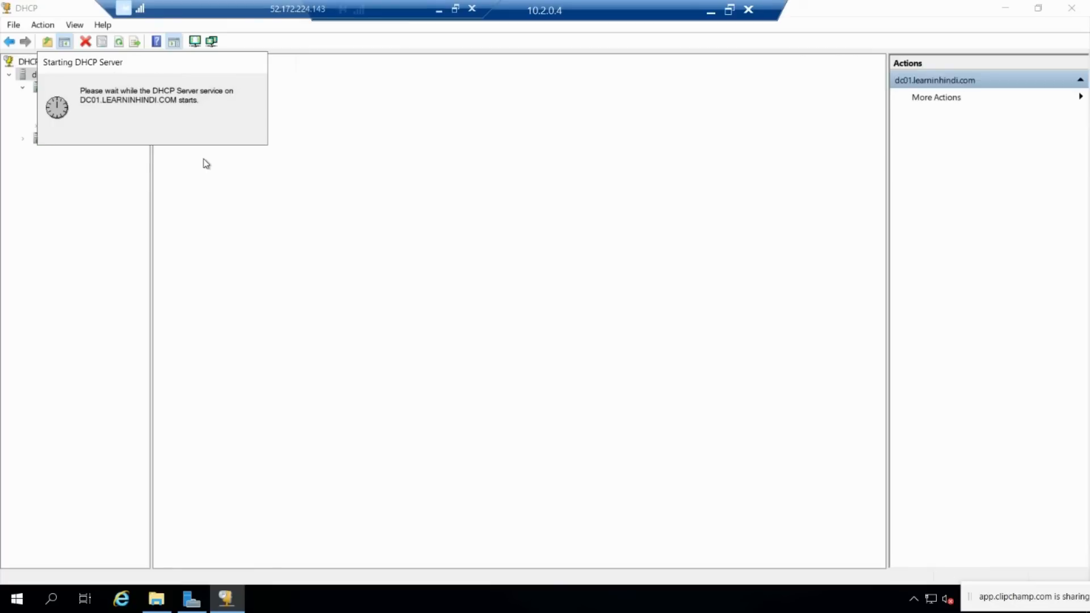
left_click_drag(106, 70, 283, 112)
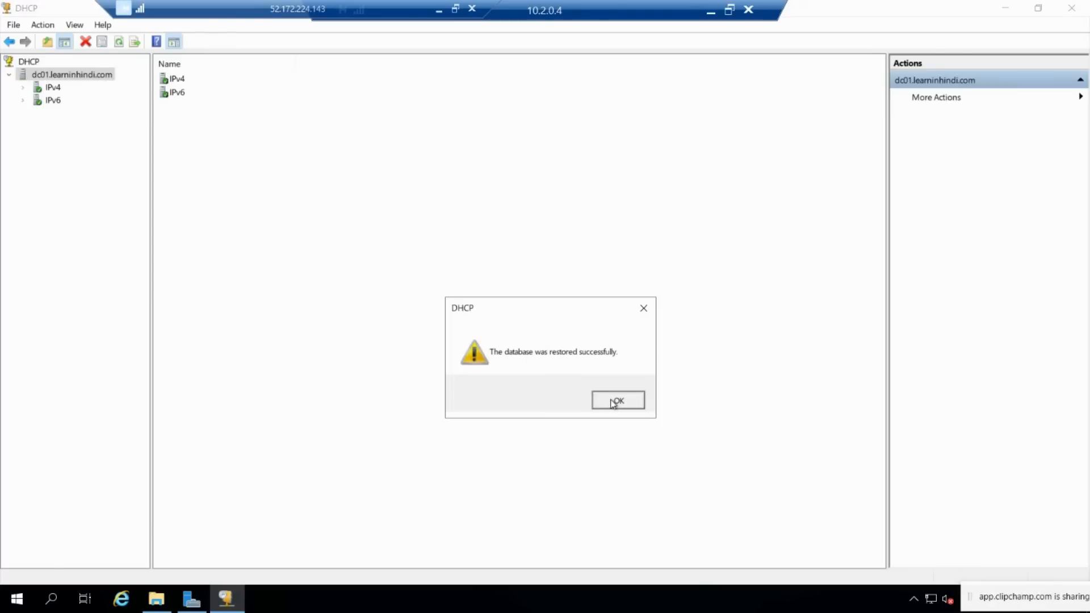
left_click(613, 402)
double_click(52, 87)
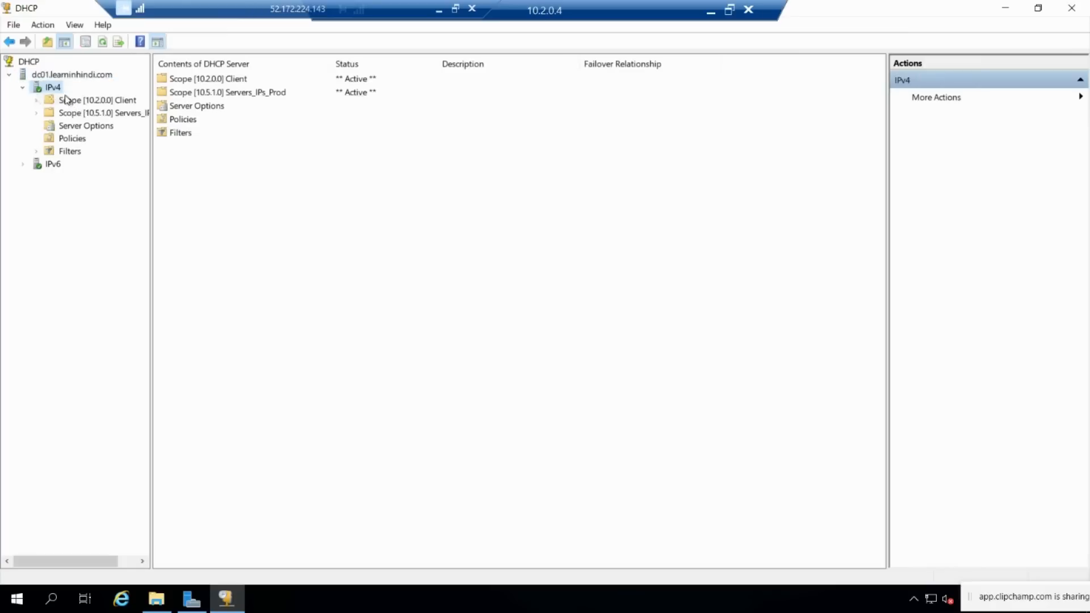
Step: Review the address pool, scope options and policies of Scope [10.2.0.0] Client on dc01, plus the server options
double_click(102, 104)
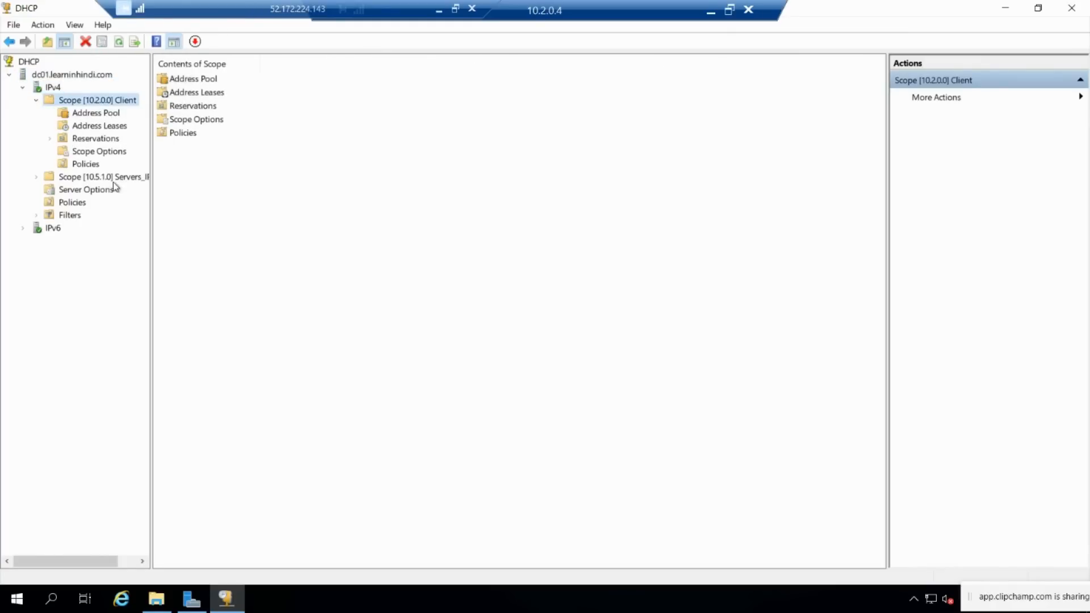
left_click(89, 113)
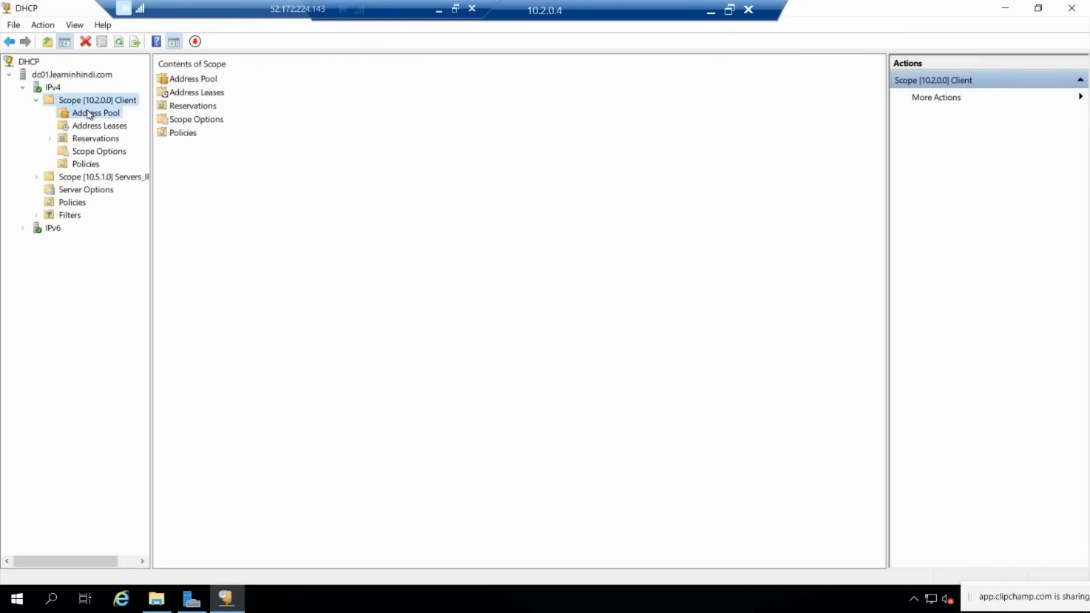
left_click(84, 152)
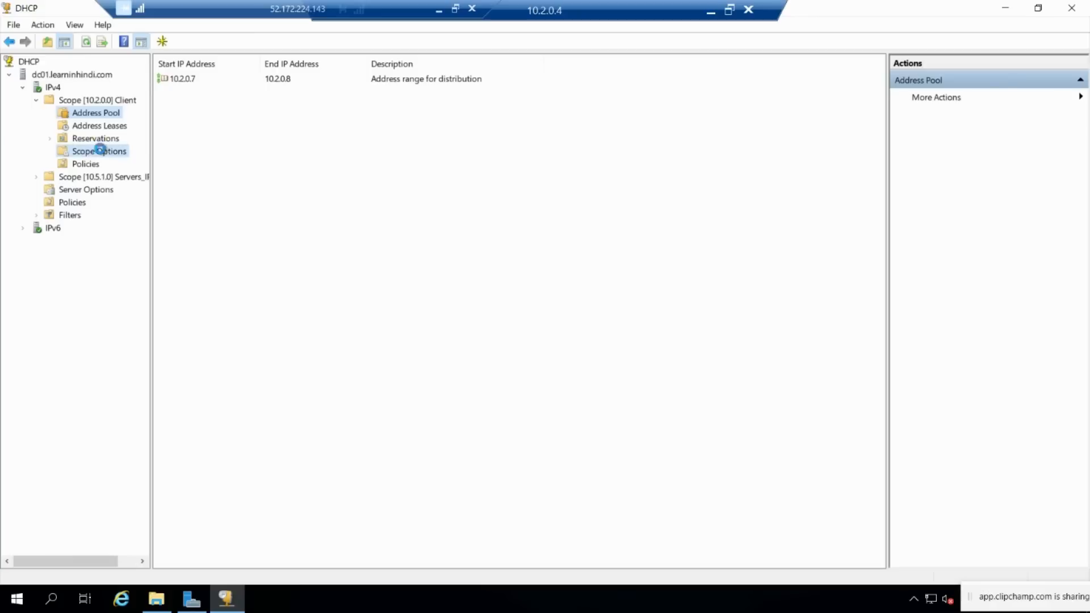
left_click(79, 178)
left_click(85, 164)
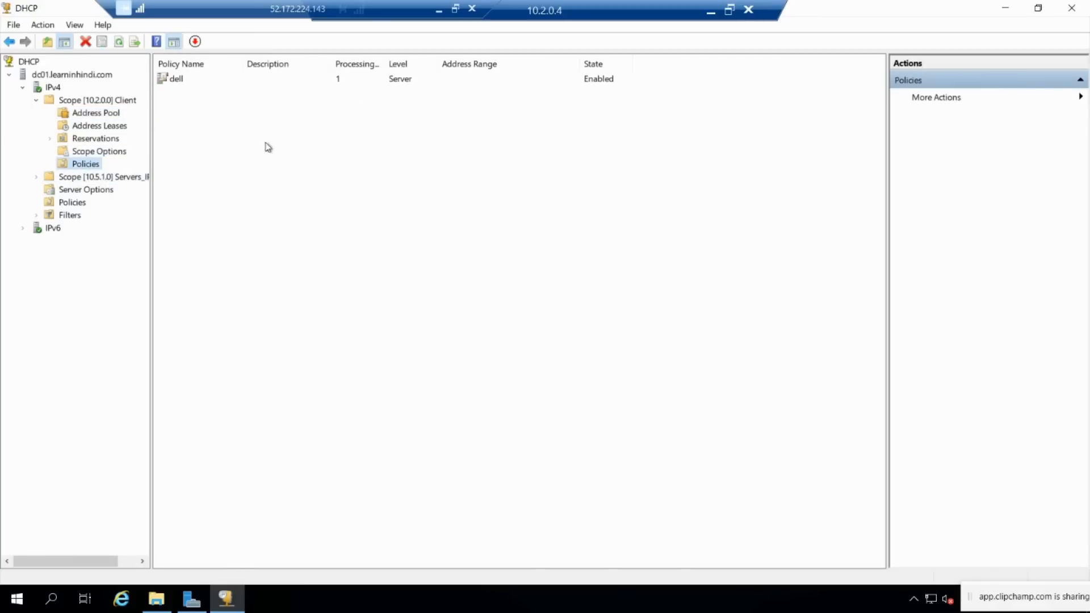
left_click(250, 80)
left_click(85, 189)
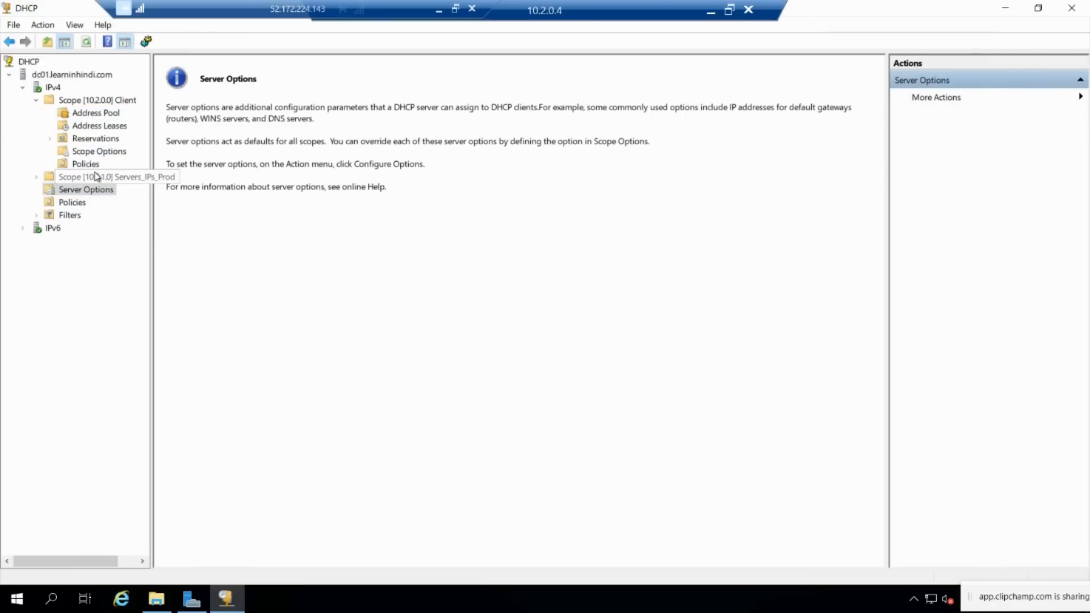
Step: Expand Scope [10.5.1.0] Servers_IPs_Prod on dc01 and check its policies
double_click(96, 176)
left_click(87, 240)
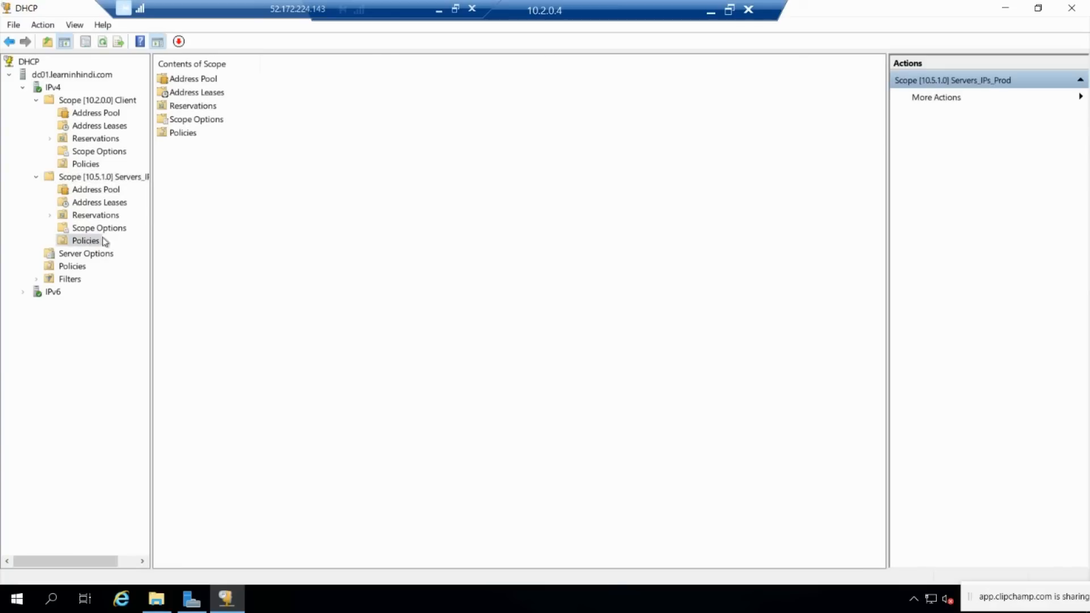
left_click(327, 93)
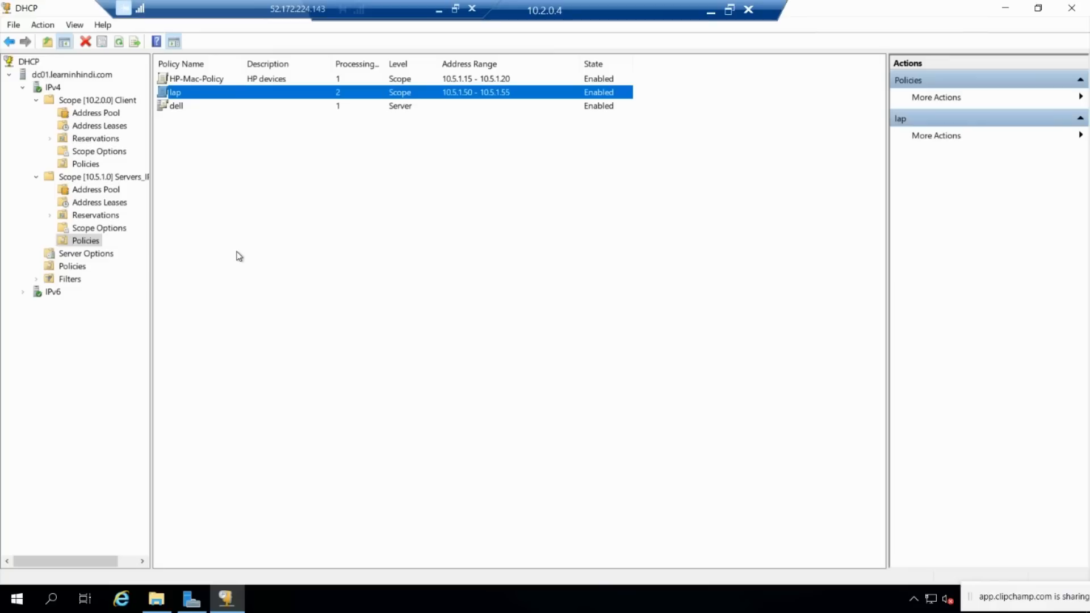
Step: Return to the 52.172.224.143 server and begin the PowerShell command Export-DhcpServer -File c:\backup\ without running it
left_click(710, 8)
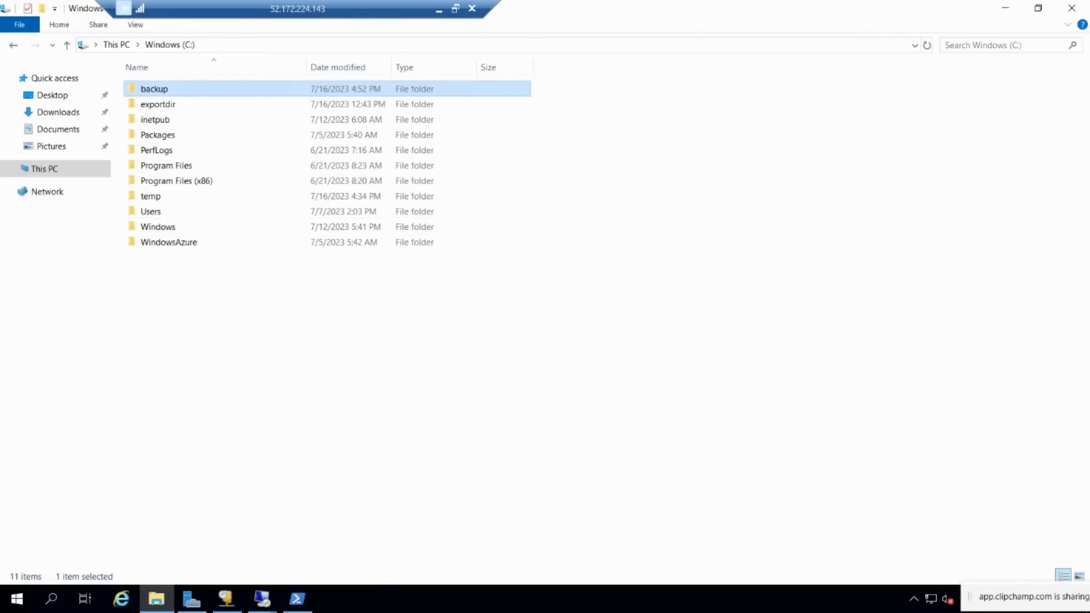
left_click(296, 602)
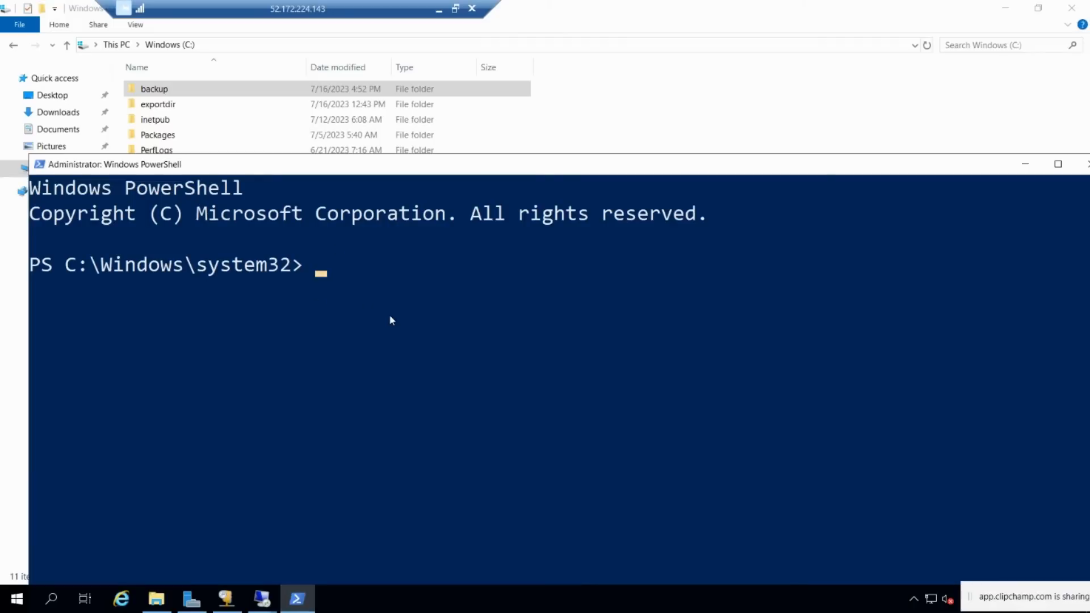
type("export")
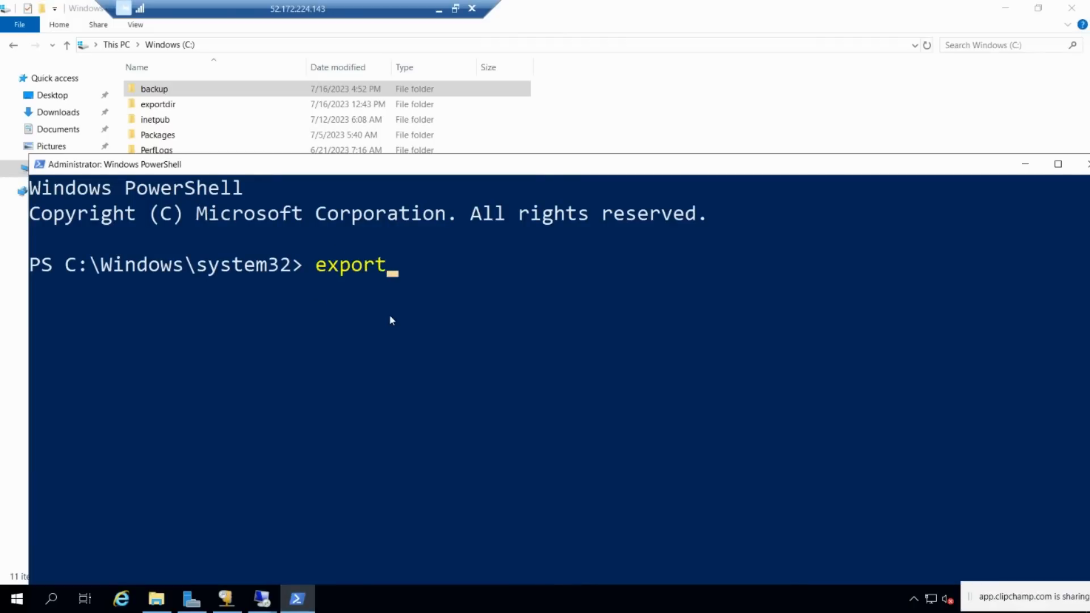
type("-dhcp")
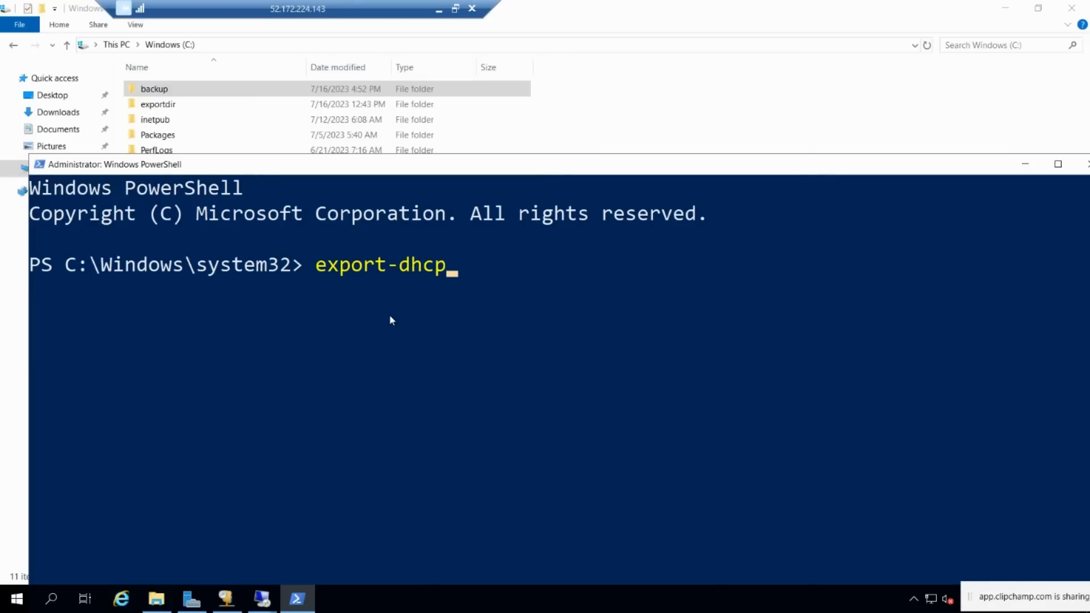
key("Tab")
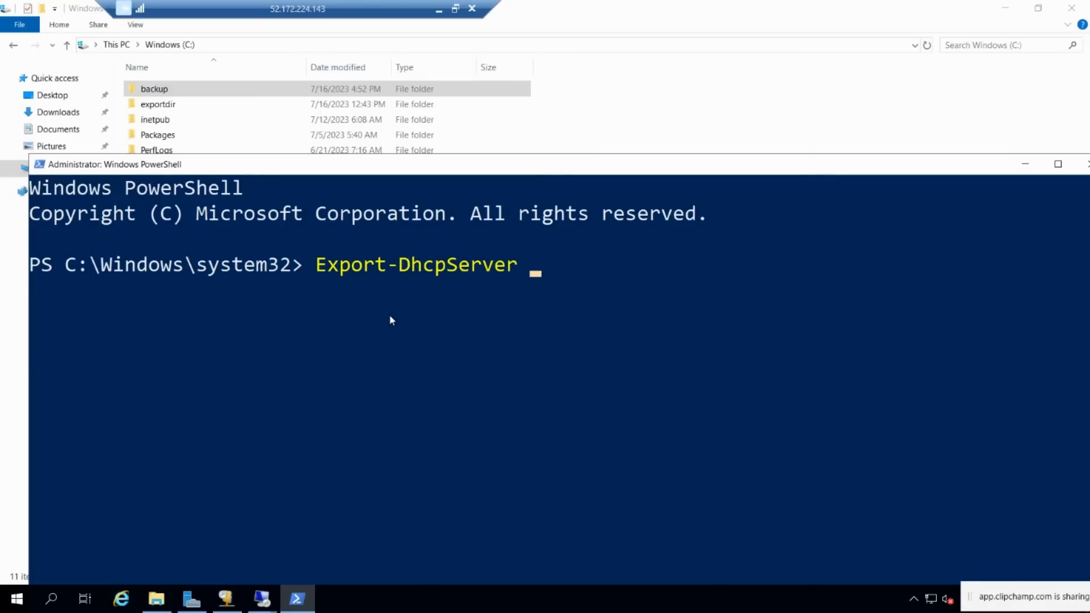
type("-file")
key("Tab")
type("c:")
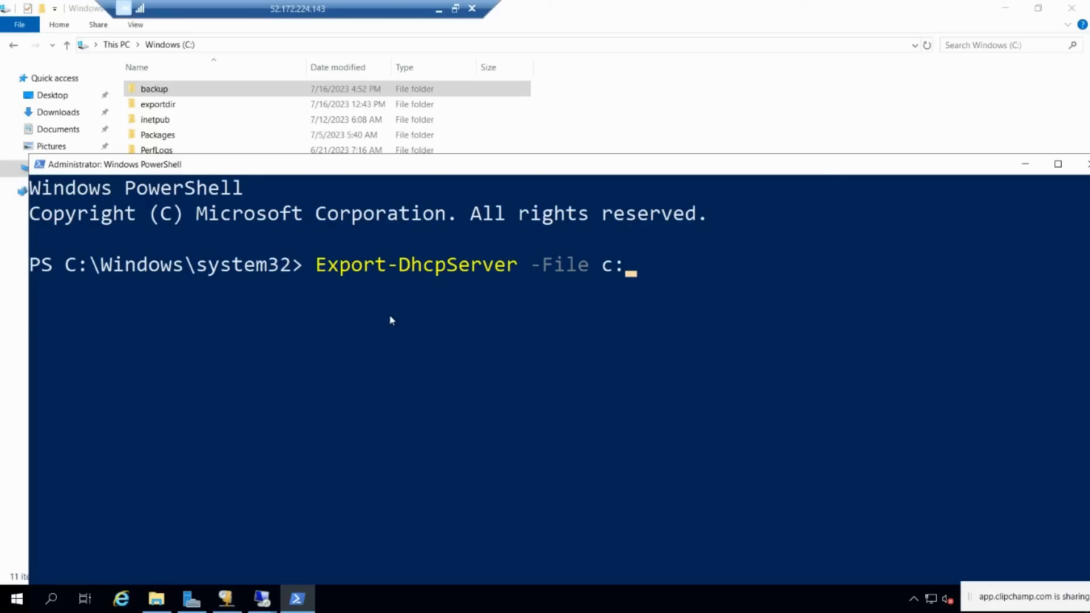
type("\\backup\\")
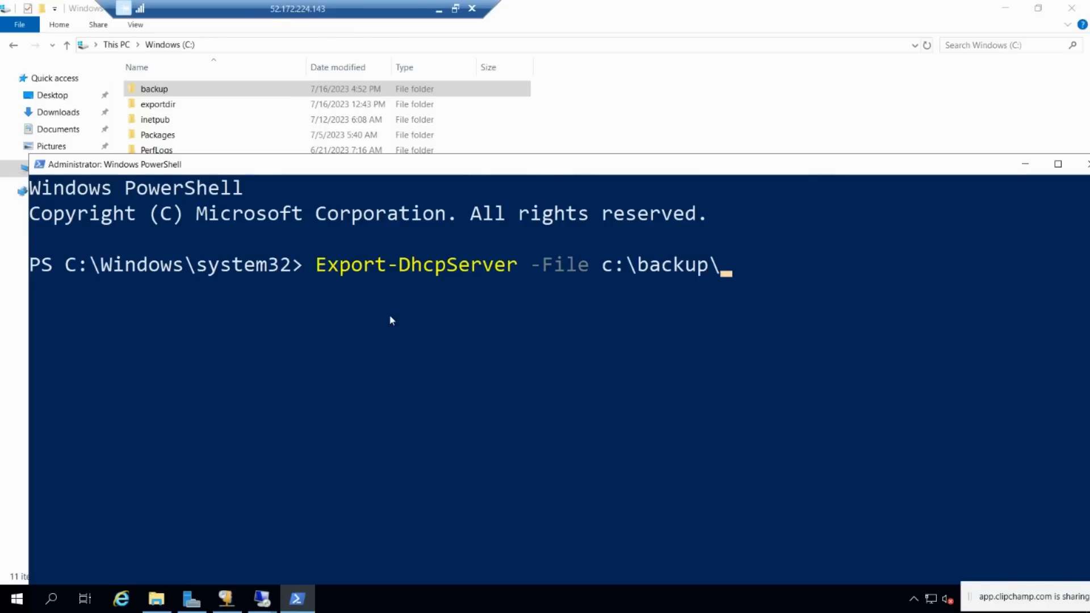
Step: Create a folder named a inside C:\backup for the export file
left_click(265, 90)
double_click(266, 94)
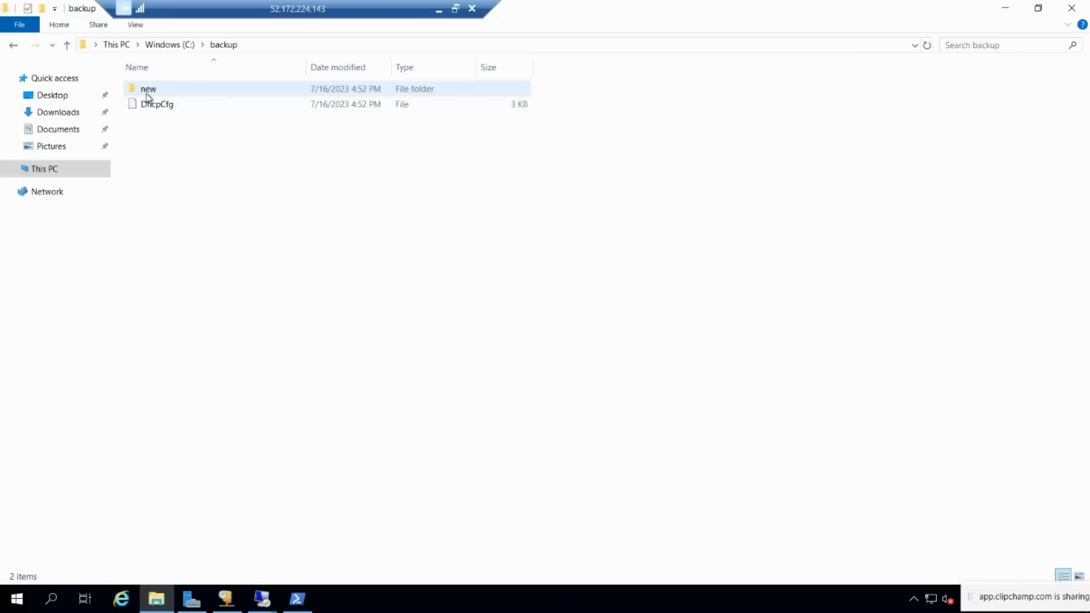
right_click(161, 165)
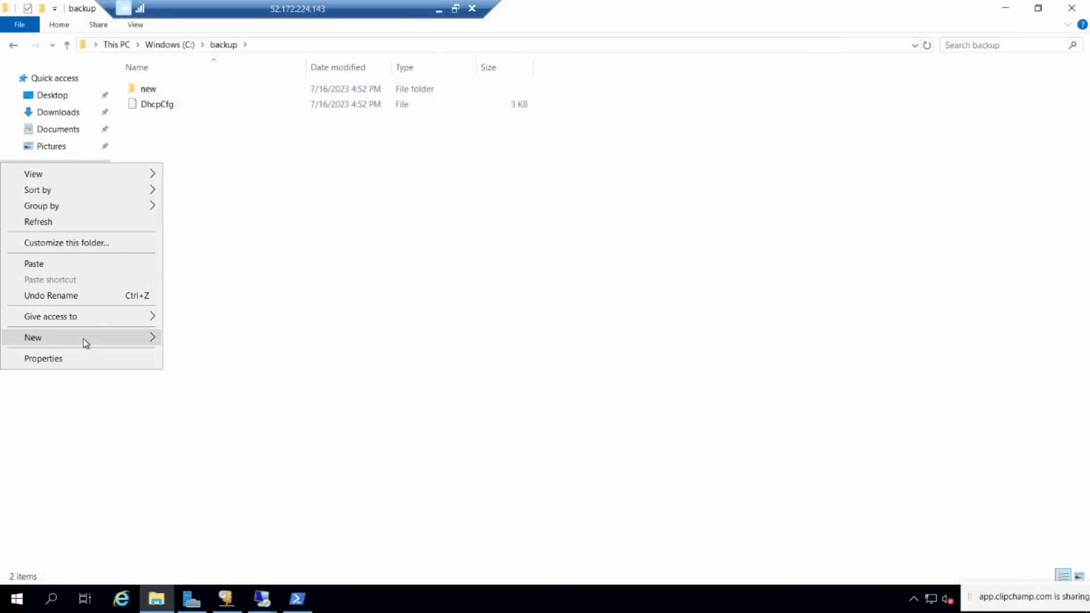
mouse_move(85, 340)
left_click(196, 339)
type("a")
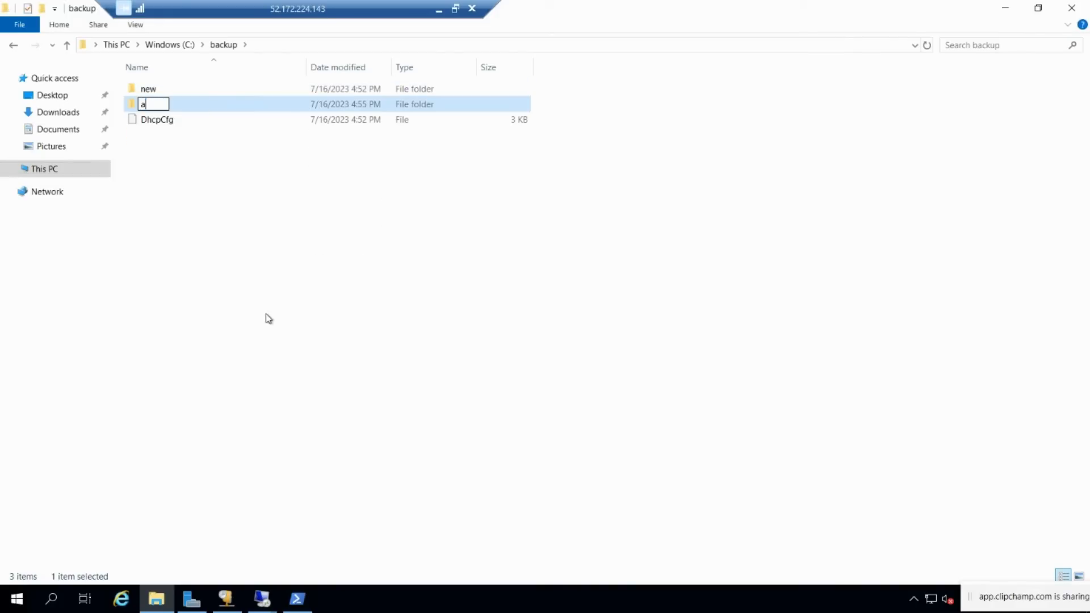
left_click(268, 318)
Step: Complete the PowerShell export command with the file path c:\backup\a\dhcp.xml and run it
left_click(297, 598)
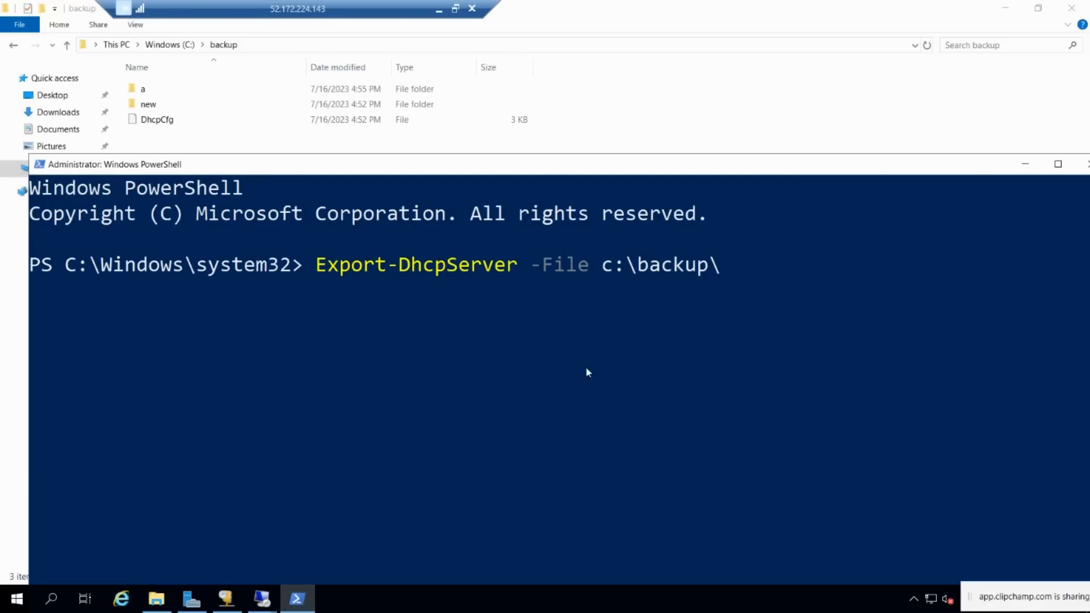
type("a\\")
type("dhcp")
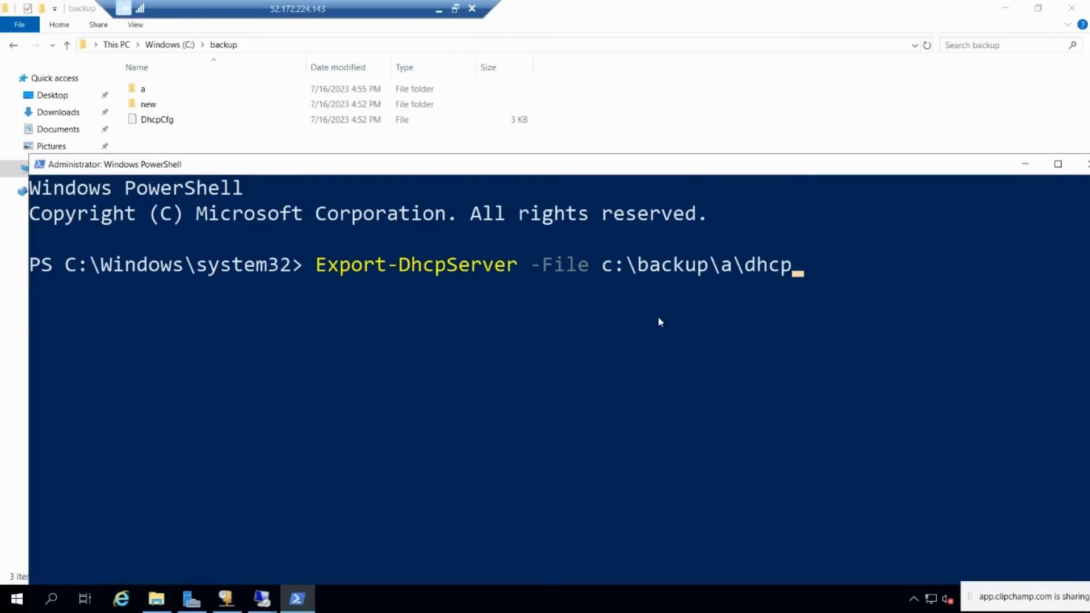
type(".xml")
key("Return")
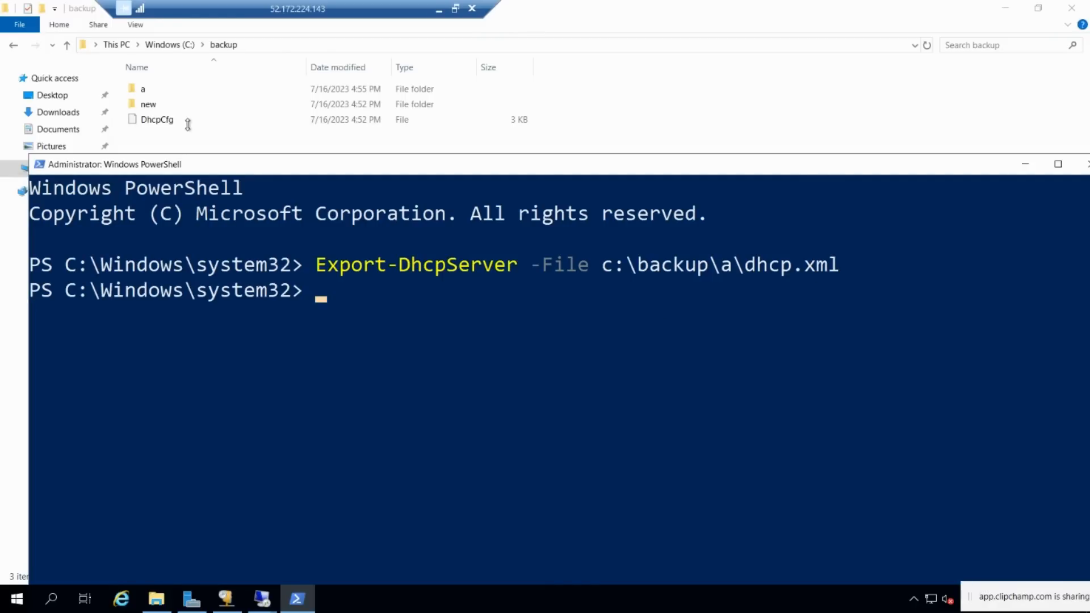
Step: Switch to the PowerPoint presentation, review the Export-DhcpServer examples on slide 4, and return to the remote session
left_click(438, 8)
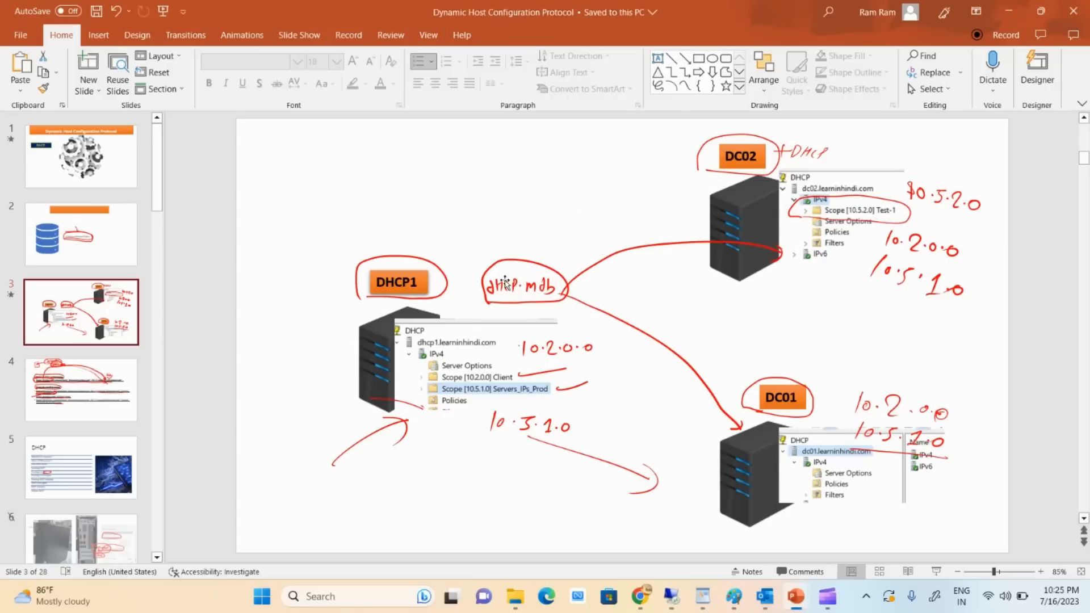
left_click(81, 390)
left_click(890, 272)
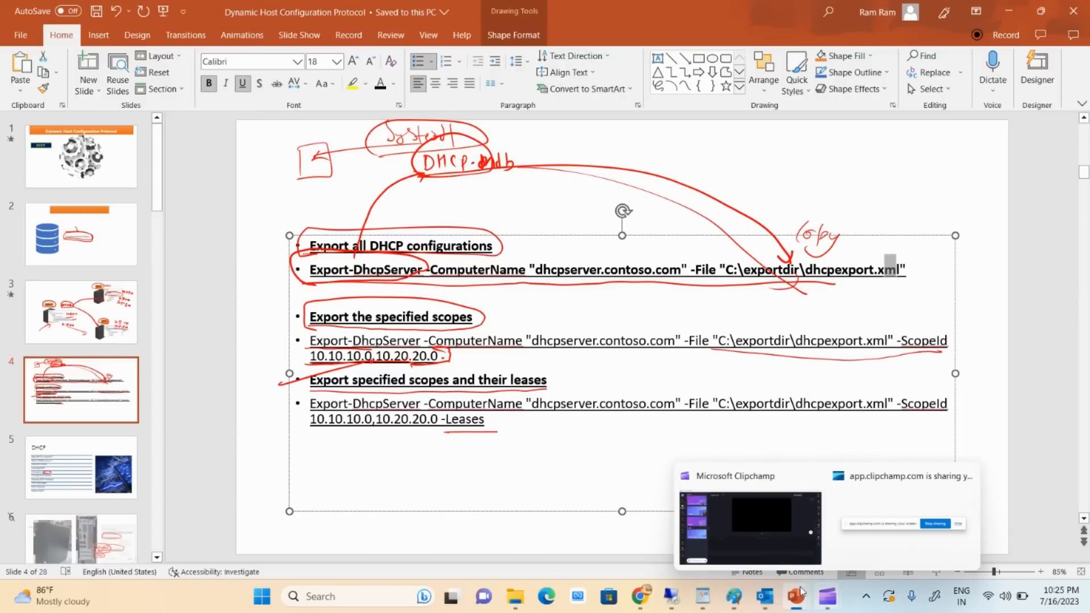
left_click(504, 504)
left_click(670, 593)
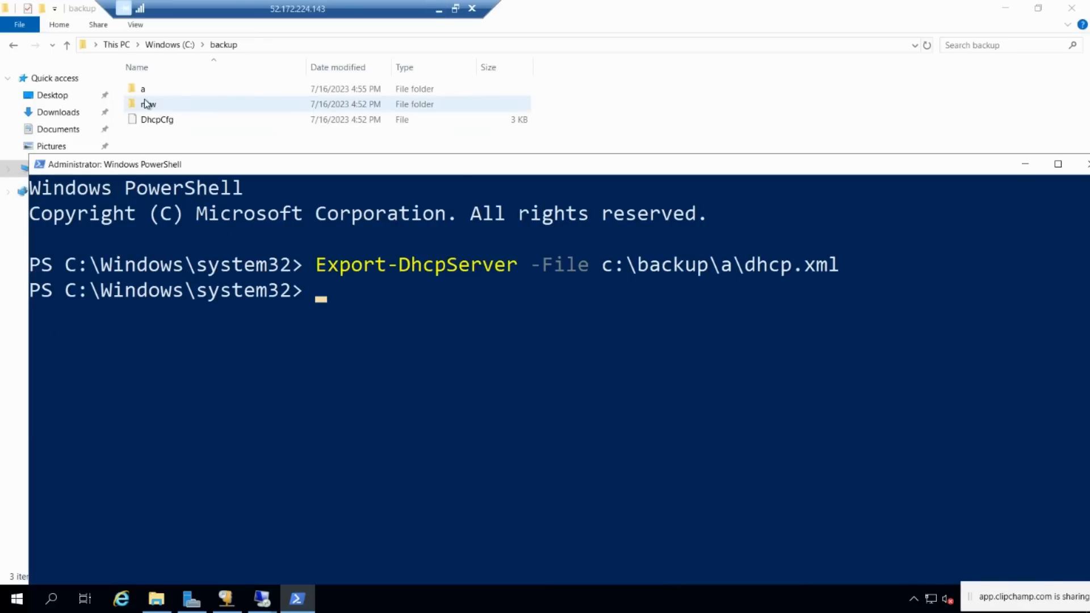
Step: Check the exported dhcp file inside folder a, and copy folder a from C:\backup
double_click(166, 92)
left_click(166, 92)
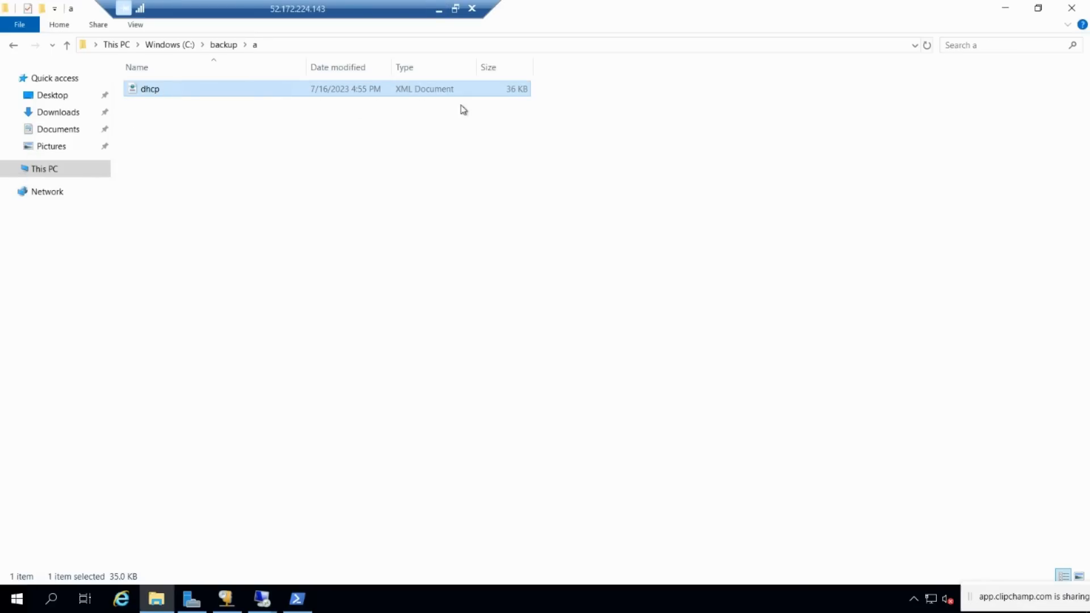
left_click(223, 44)
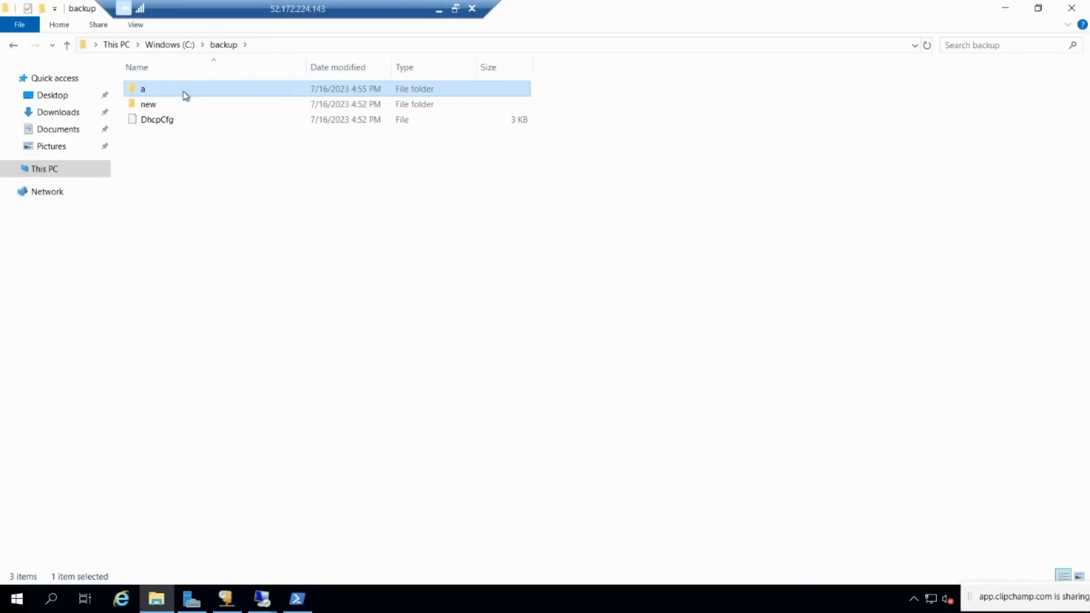
right_click(183, 93)
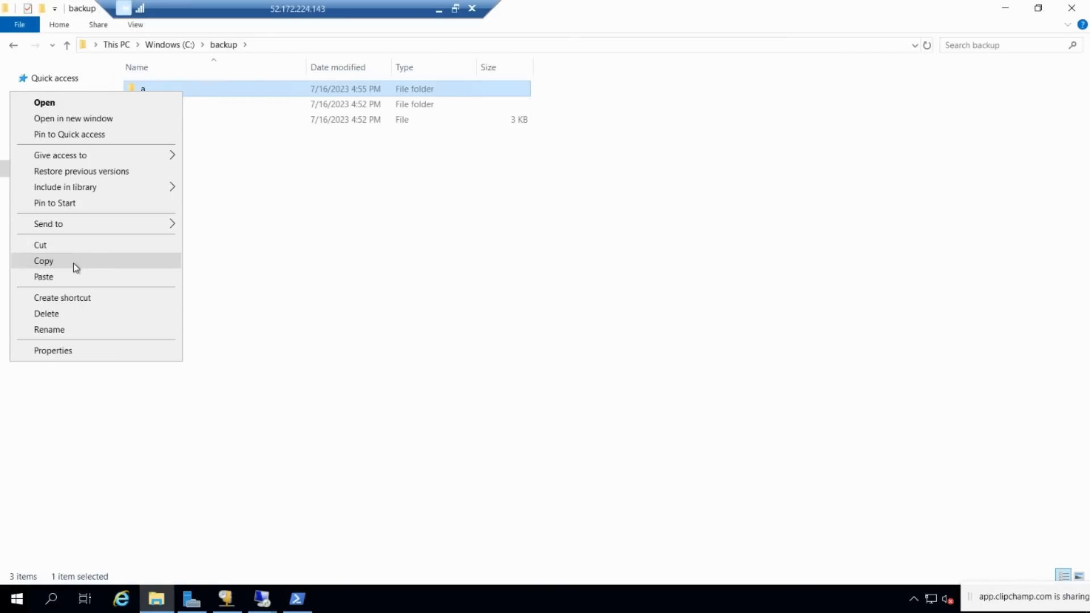
left_click(43, 260)
Step: Switch to the 10.2.0.5 remote session and expand Scope [10.5.2.0] Test-1 on dc02 to view its contents
left_click(263, 598)
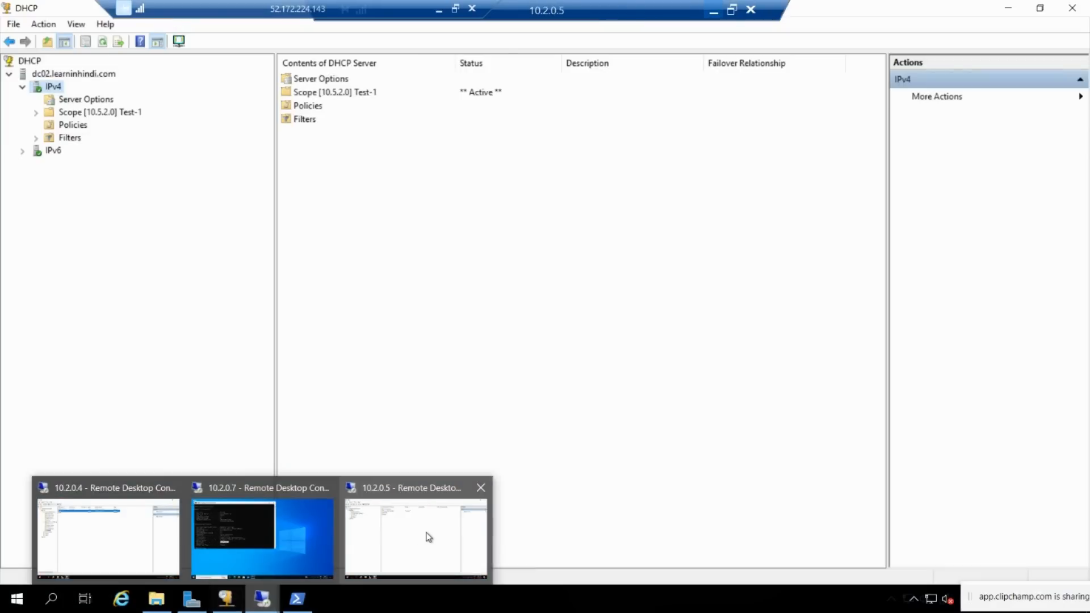
left_click(425, 536)
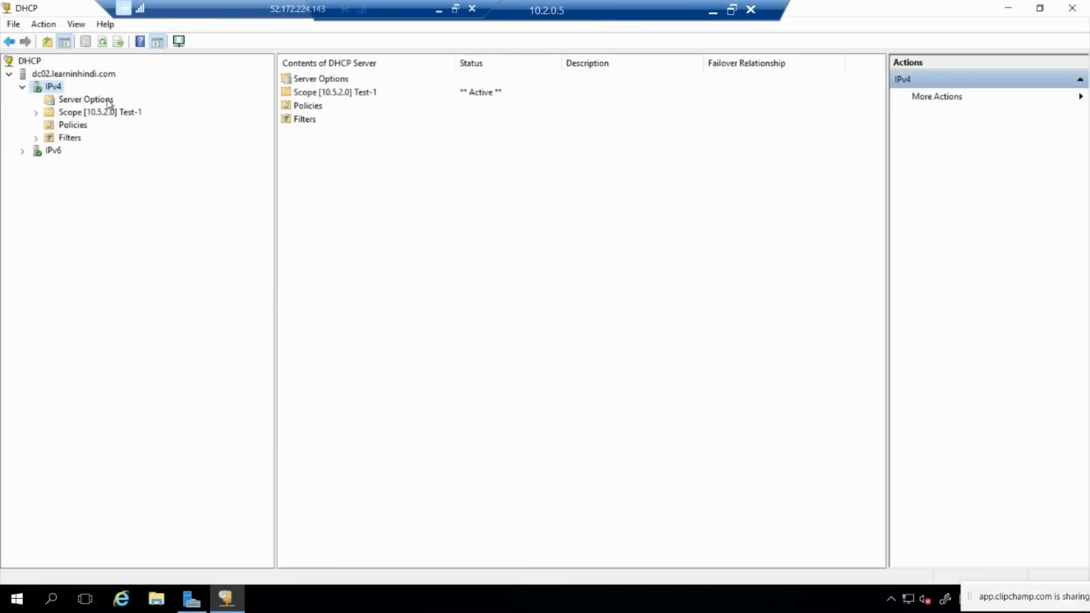
double_click(86, 113)
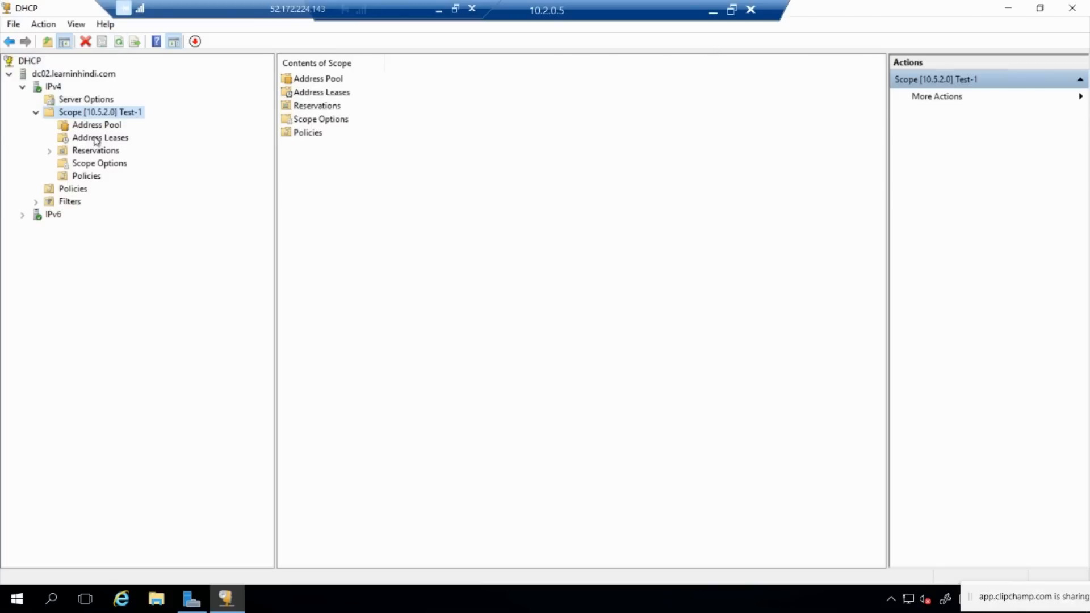
Step: Show the desktop of the 10.2.0.5 server and paste folder a there
left_click(1010, 9)
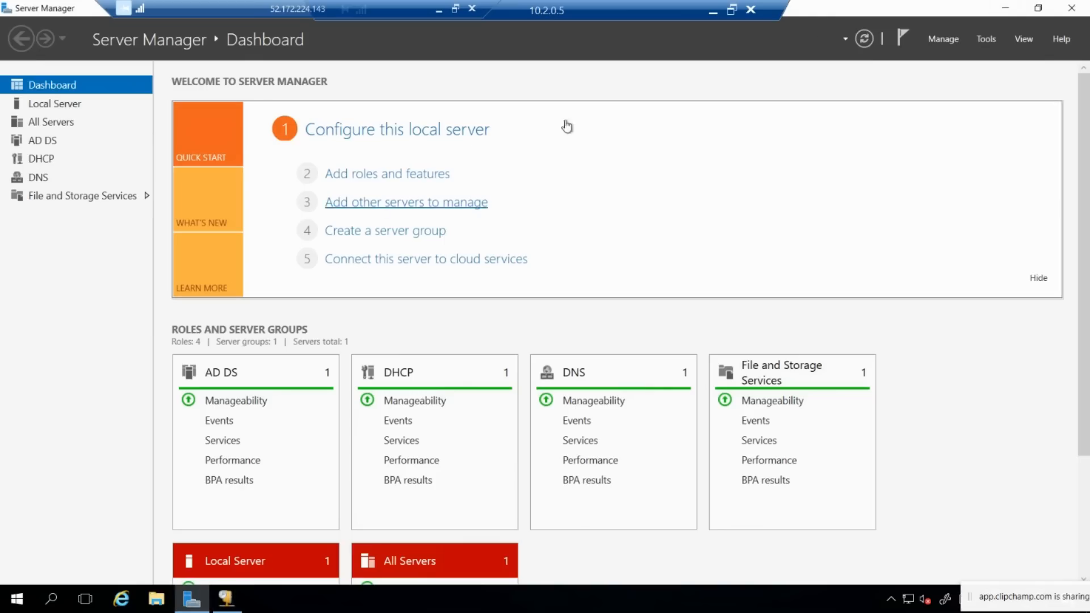
left_click(1025, 7)
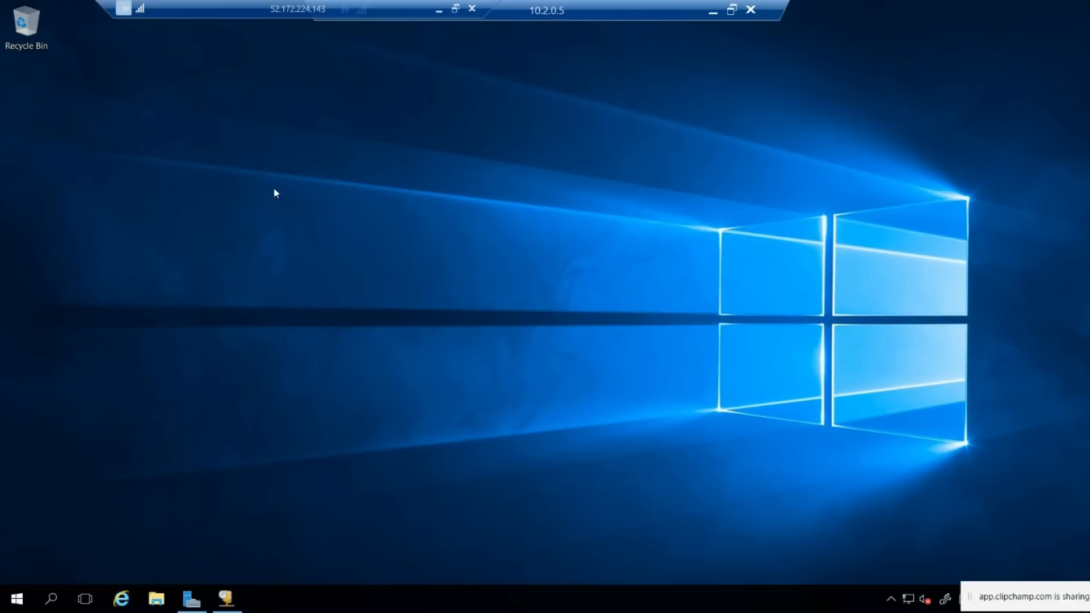
right_click(247, 163)
left_click(151, 228)
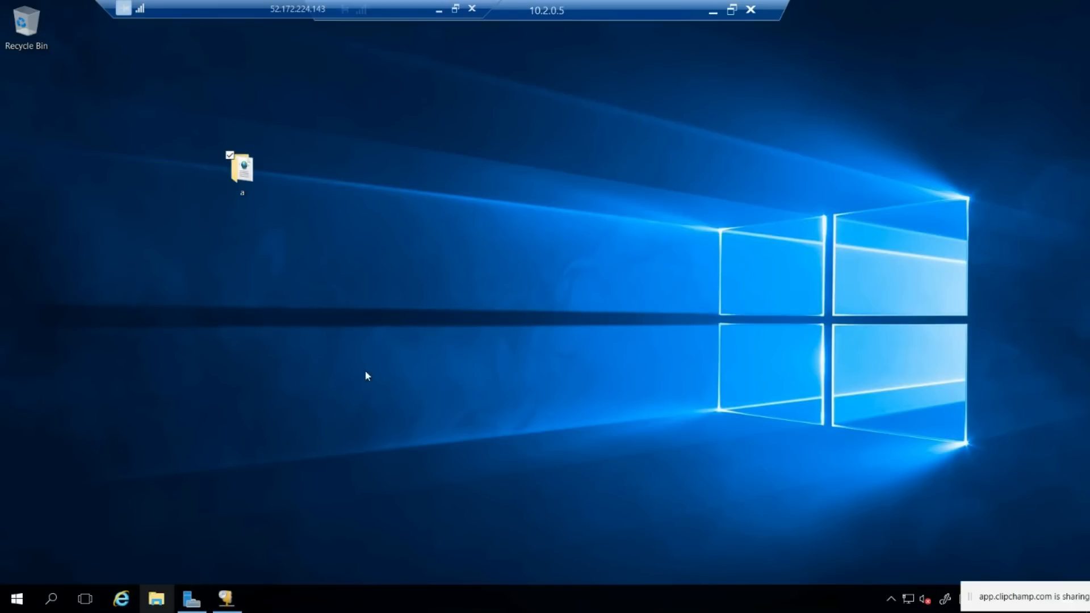
Step: Place folder a in the root of the 10.2.0.5 server's C: drive
key("super+e")
left_click(180, 291)
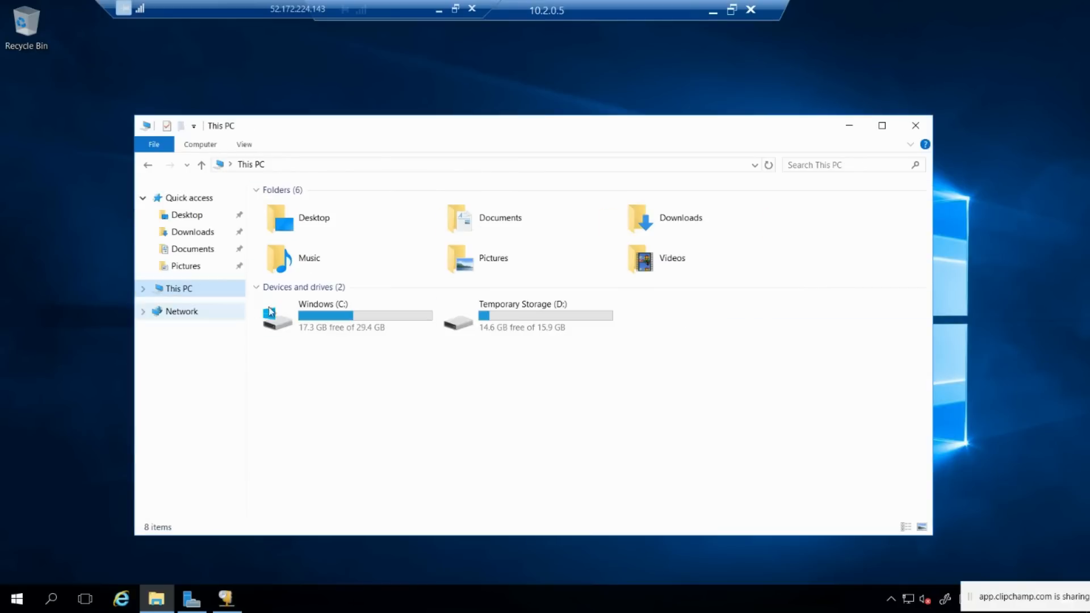
double_click(271, 311)
right_click(447, 431)
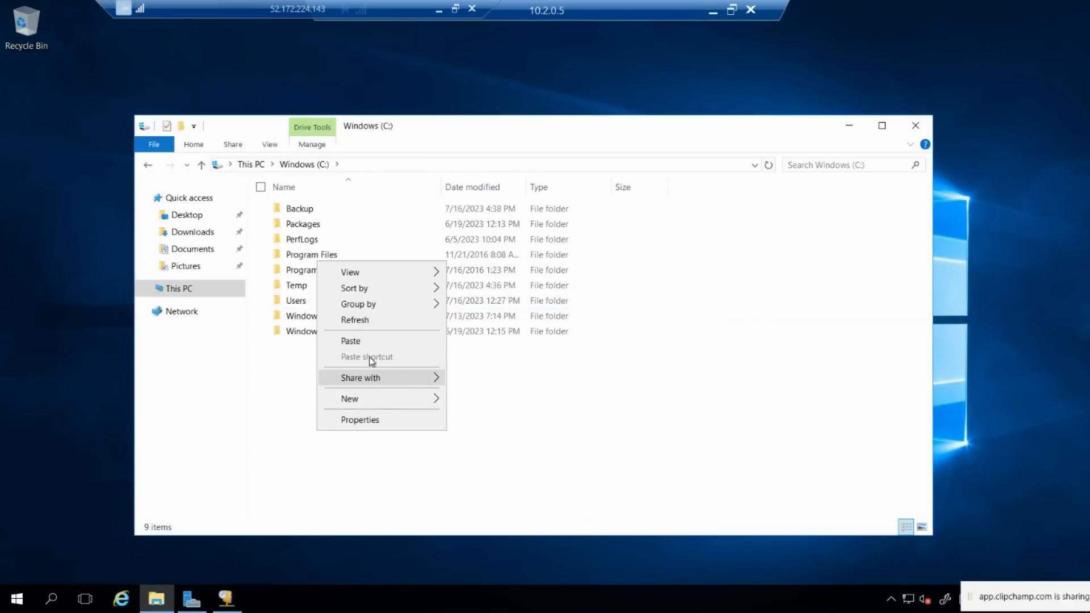
left_click(370, 340)
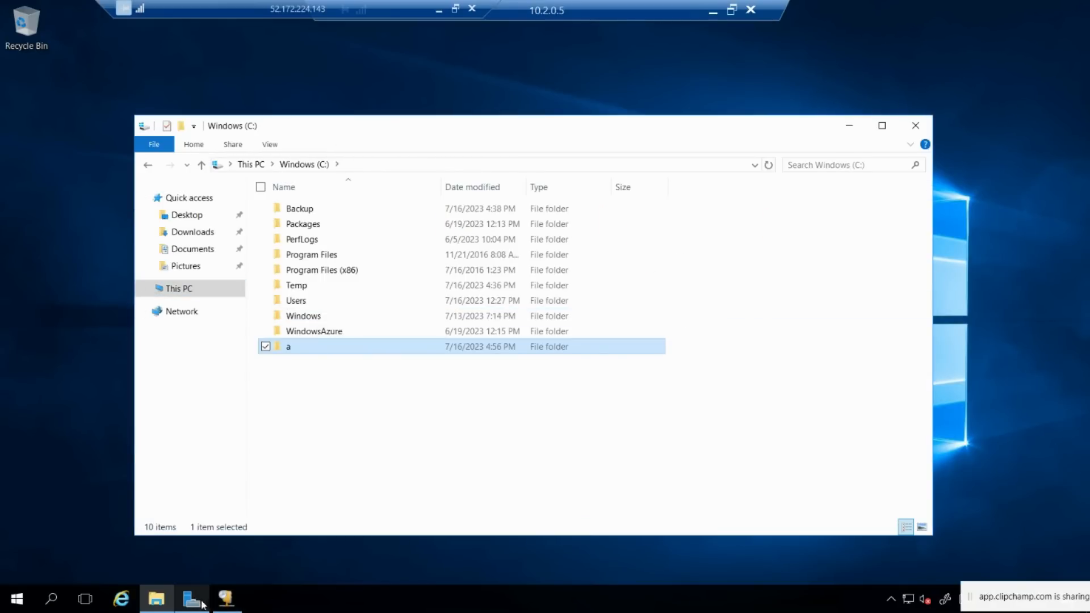
Step: Open Windows PowerShell as administrator on the 10.2.0.5 server and move its window clear of the folder list
left_click(8, 603)
type("po")
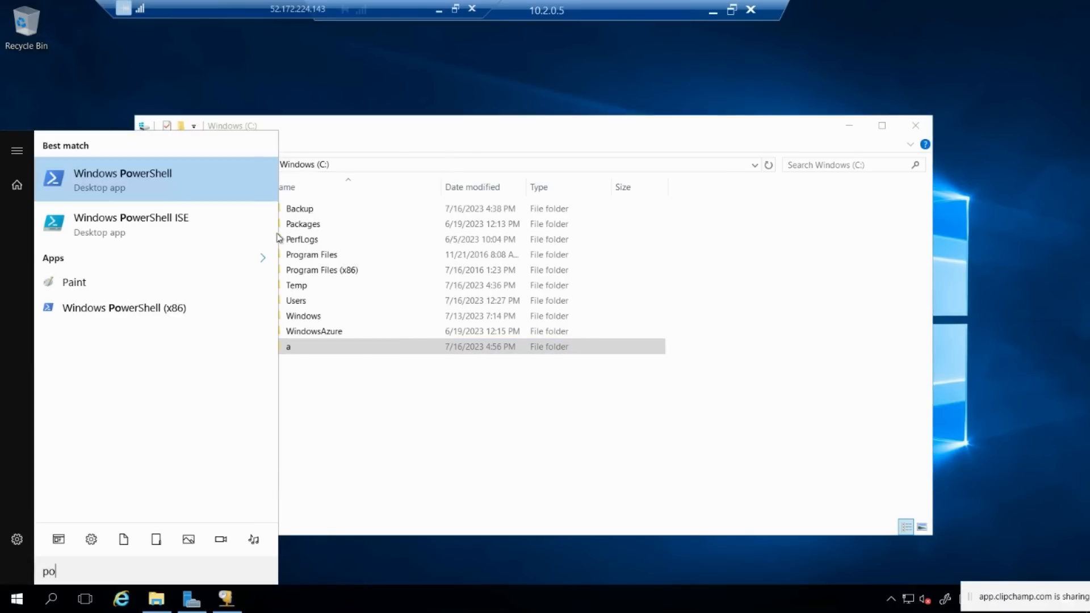
right_click(136, 171)
left_click(164, 193)
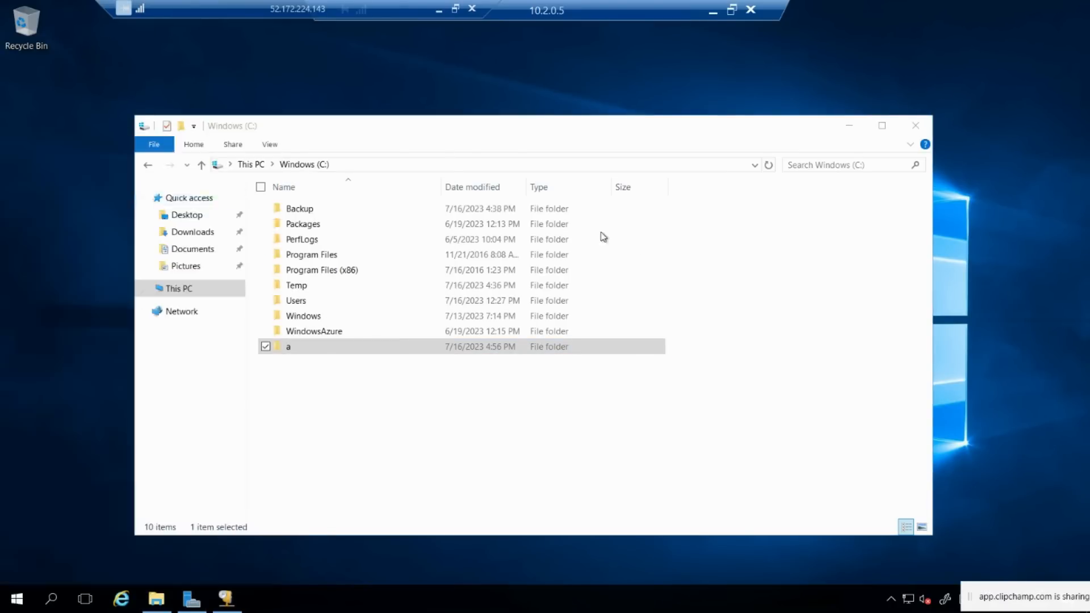
left_click(438, 401)
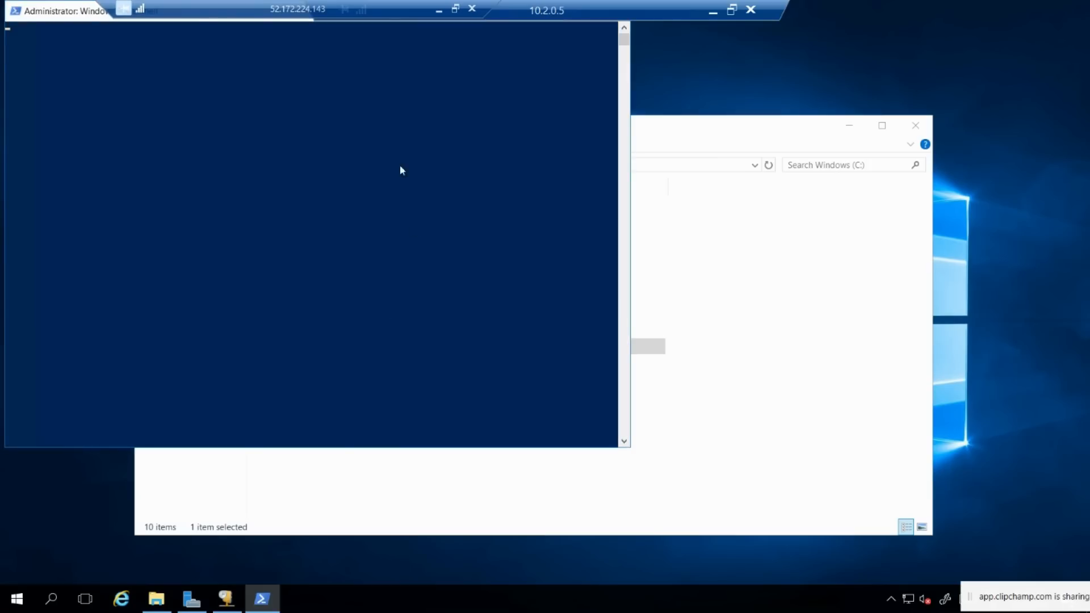
left_click_drag(75, 12, 543, 193)
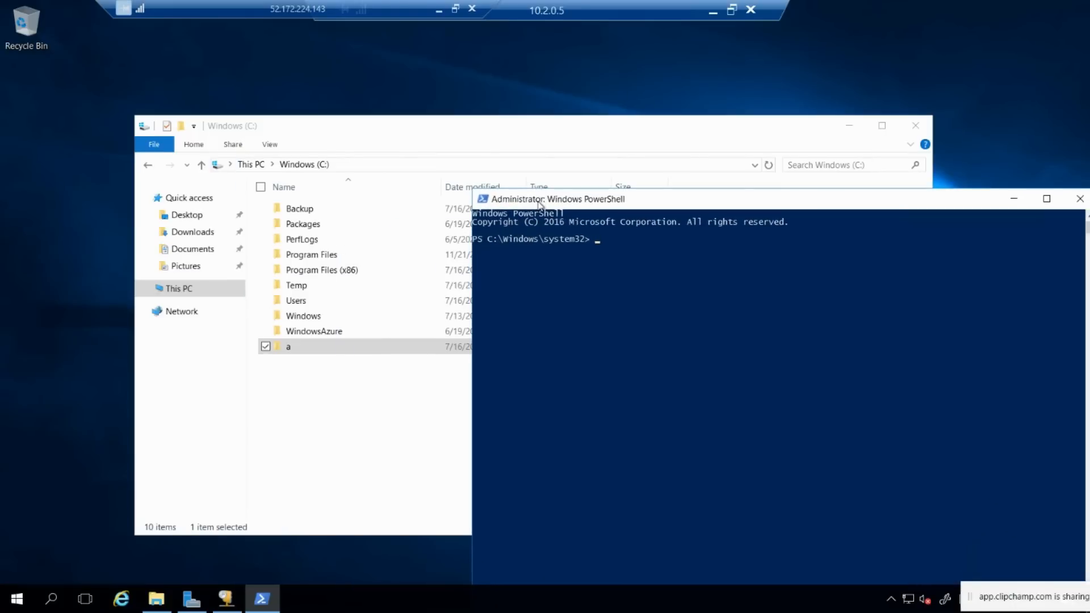
Step: Run Import-DhcpServer C:\a\dhcp.xml, checking the export's file name in folder a before executing the command
type("impo")
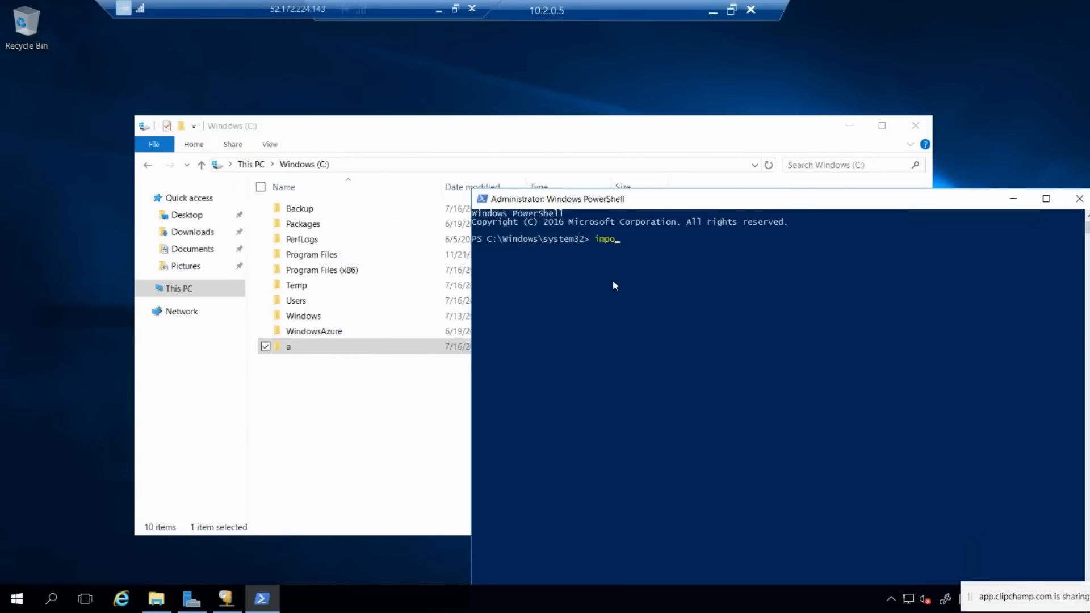
key("Tab")
key("BackSpace")
key("BackSpace")
key("BackSpace")
key("BackSpace")
key("BackSpace")
type("dhcp")
key("Tab")
type("C:\\a\\")
type("dhcp.xml")
double_click(358, 348)
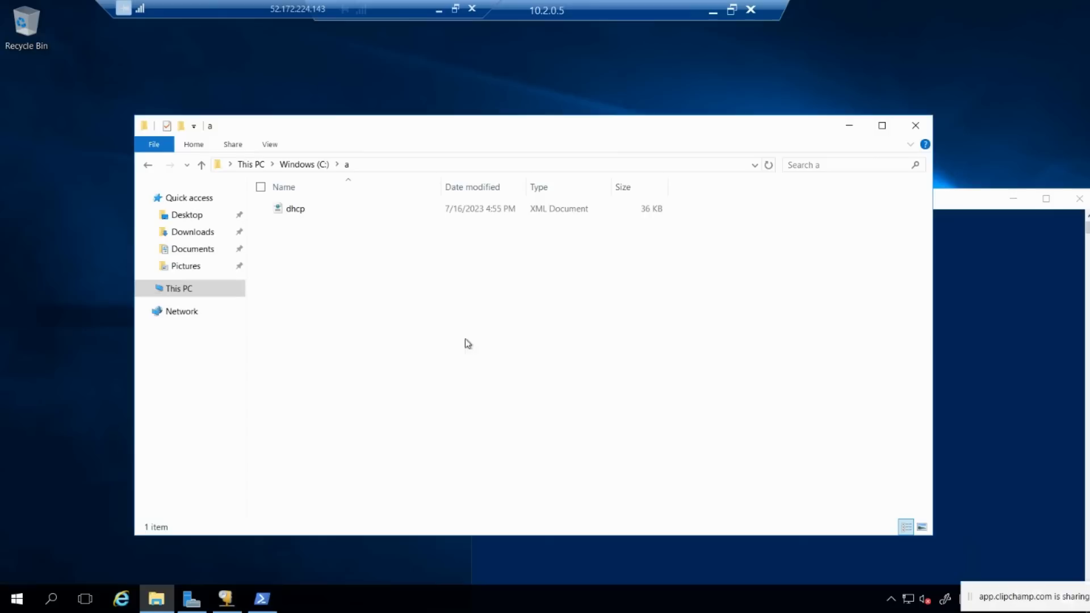
left_click(1016, 263)
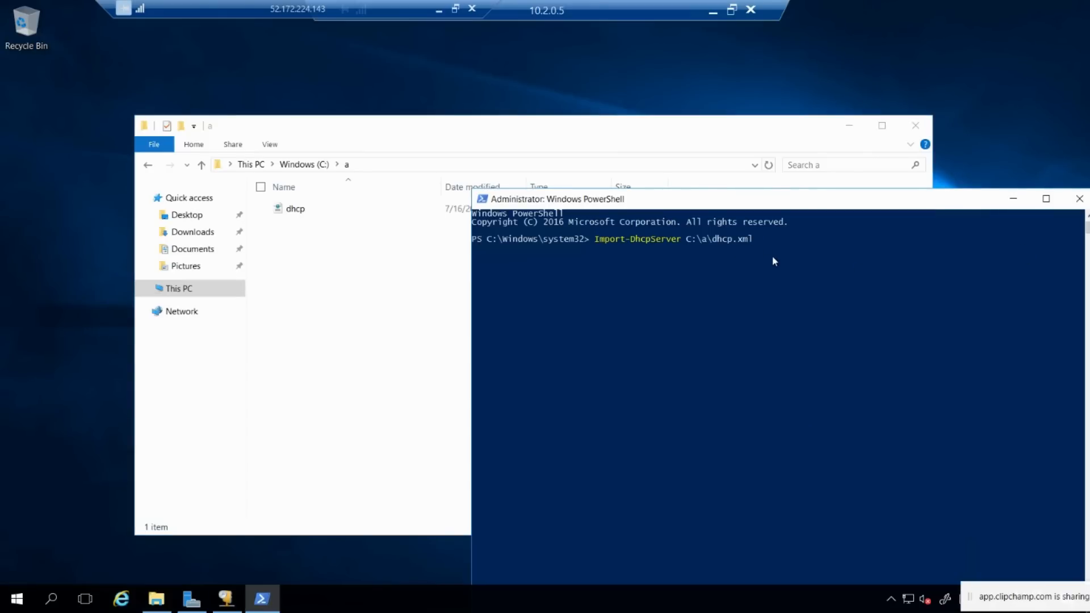
key("Return")
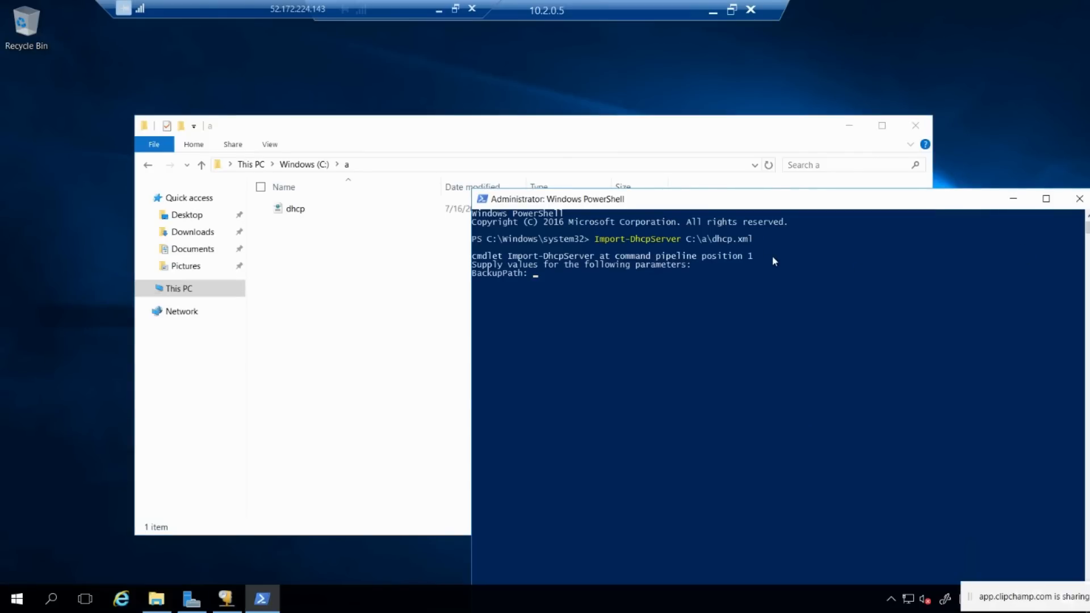
Step: Maximize the PowerShell window, supply c:\temp\dc02.xml as the BackupPath and confirm the import to DC02 with Y
double_click(795, 200)
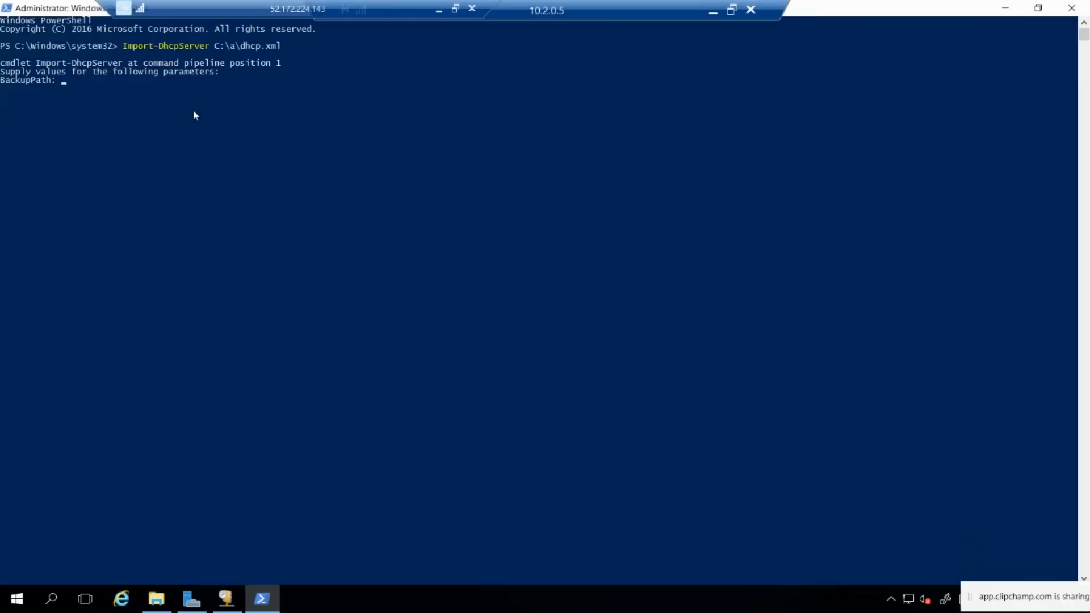
type("c")
type(":")
type("\temp\\dc02.xml")
key("Return")
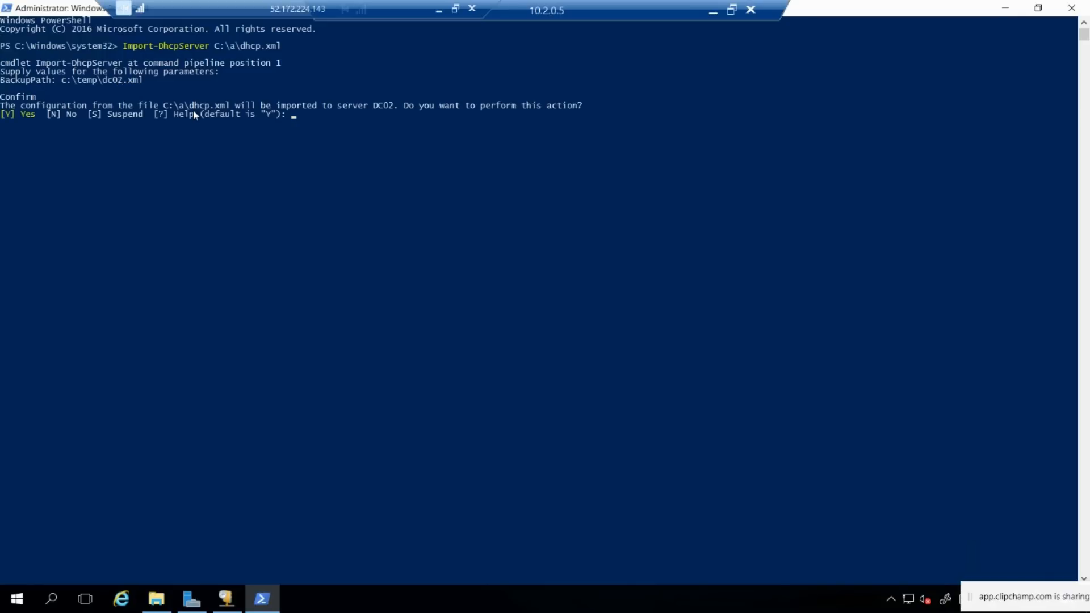
type("Y")
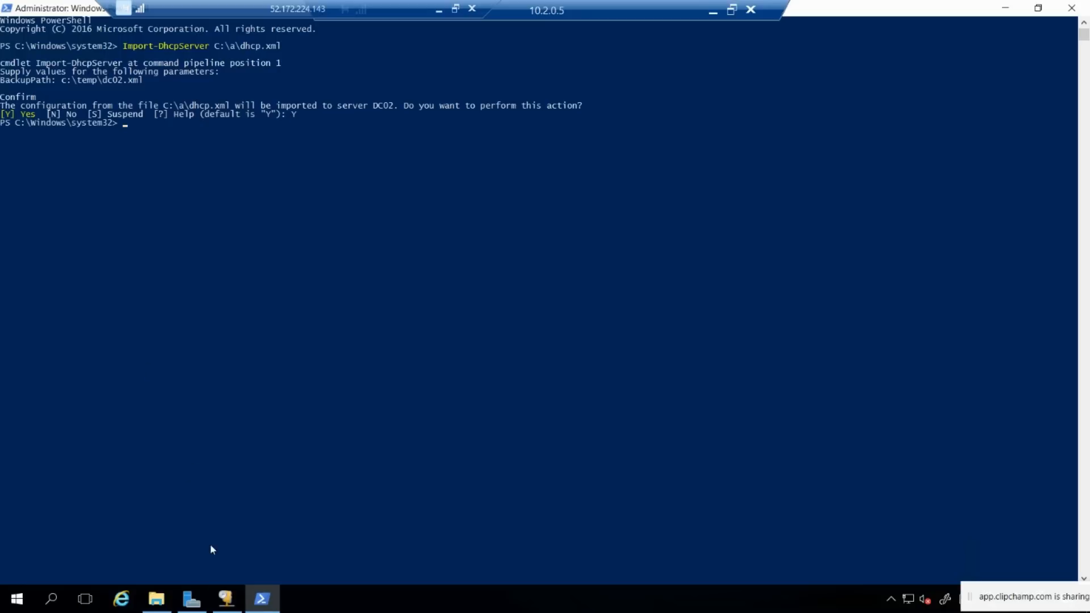
Step: Switch to the DHCP console, refresh IPv4 on dc02 and expand the Servers_IPs_Prod, Test-1 and Client scopes to check the imported configuration
left_click(226, 598)
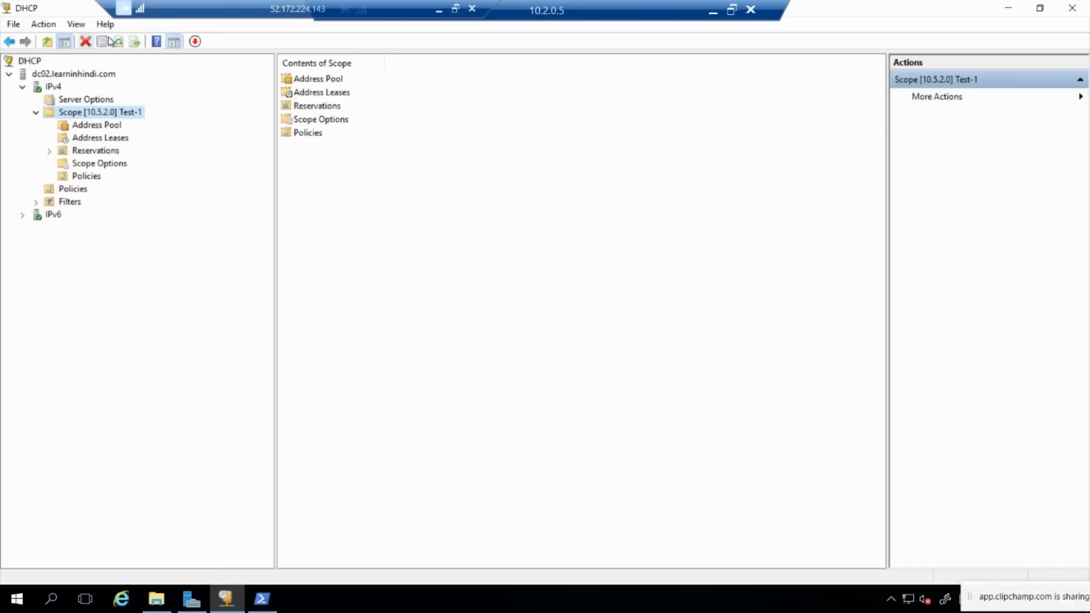
left_click(53, 87)
left_click(105, 42)
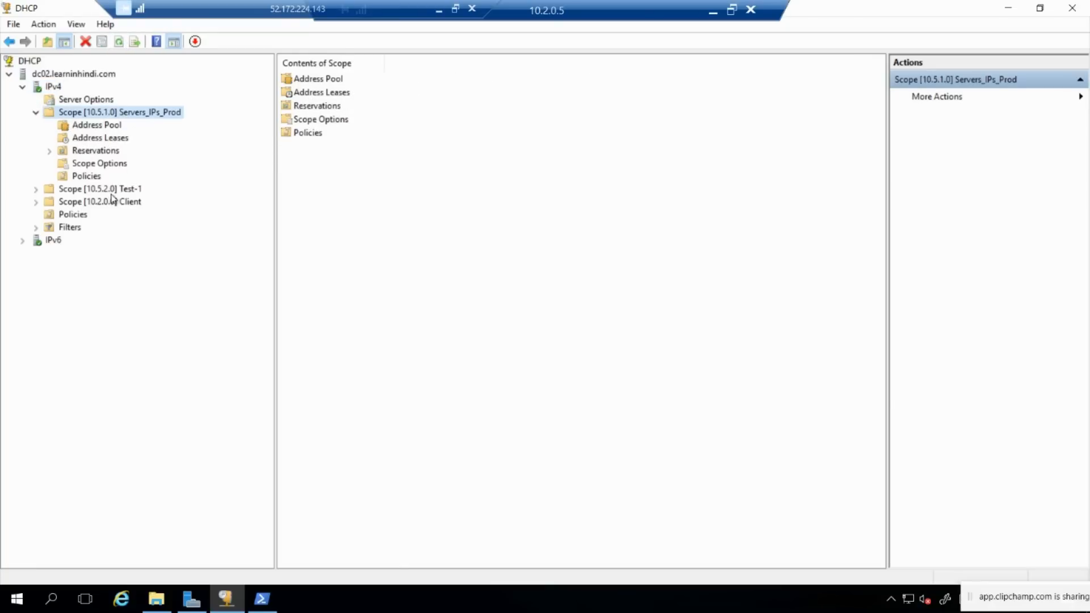
double_click(111, 190)
double_click(111, 266)
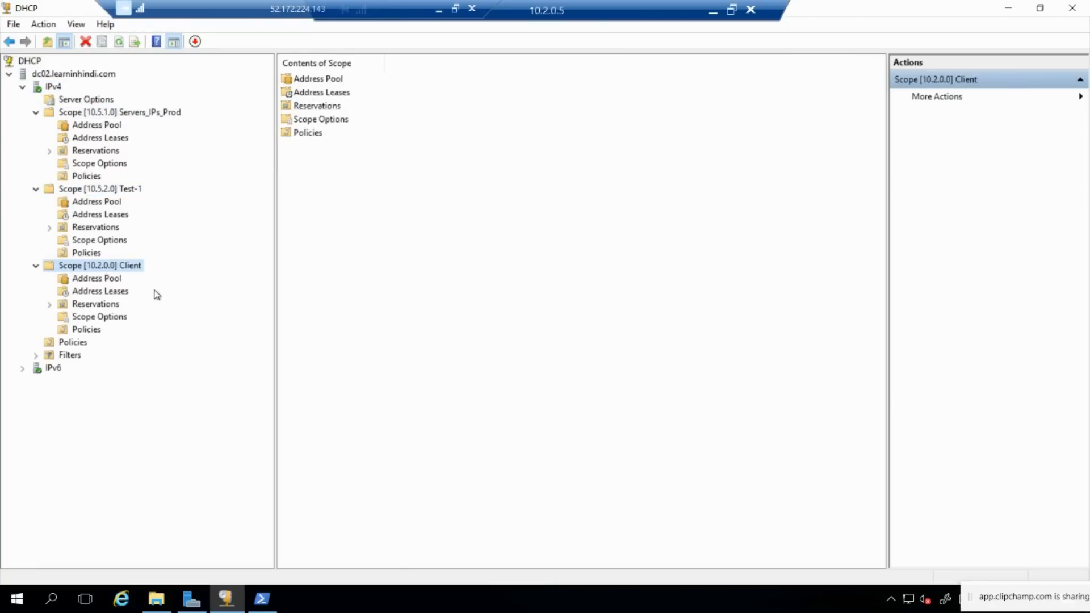